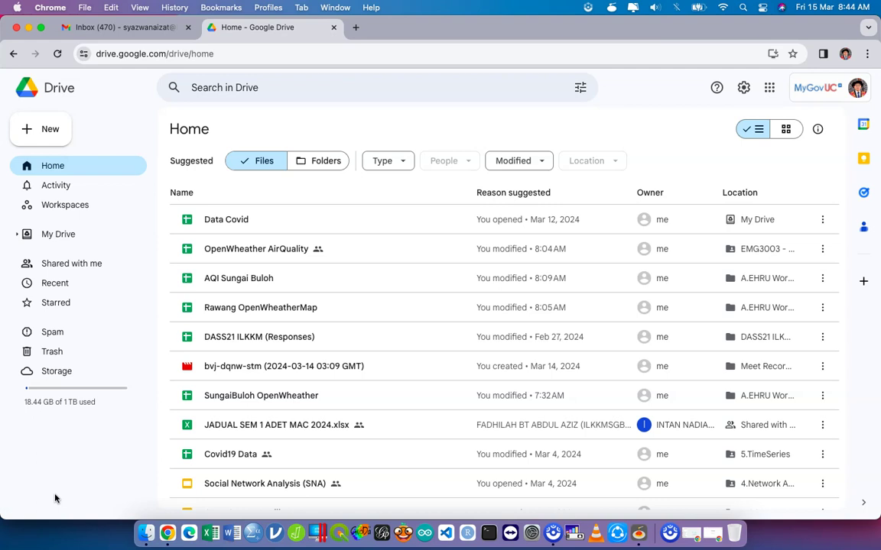
Step: Create a folder named "Aplikasi EHHP Peserta" in My Drive
{"action": "left_click", "coordinate": [64, 239]}
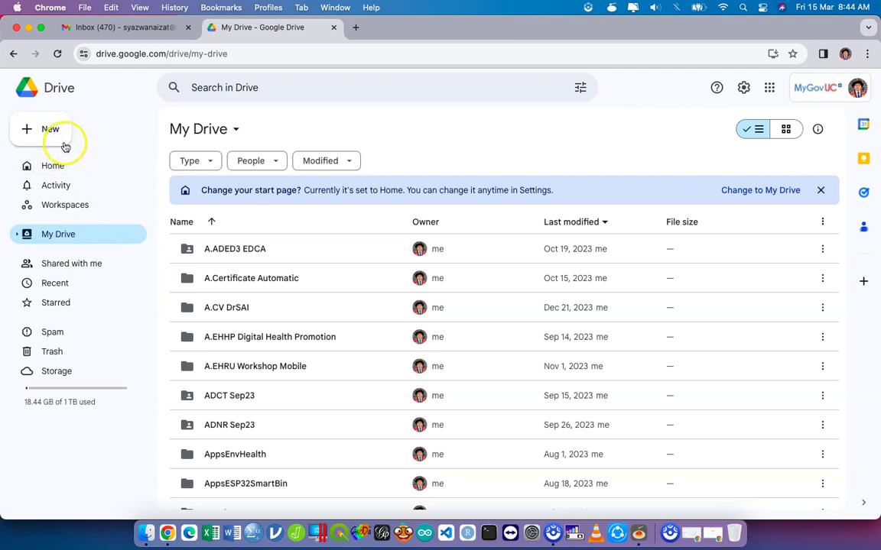
{"action": "left_click", "coordinate": [64, 141]}
{"action": "left_click", "coordinate": [84, 128]}
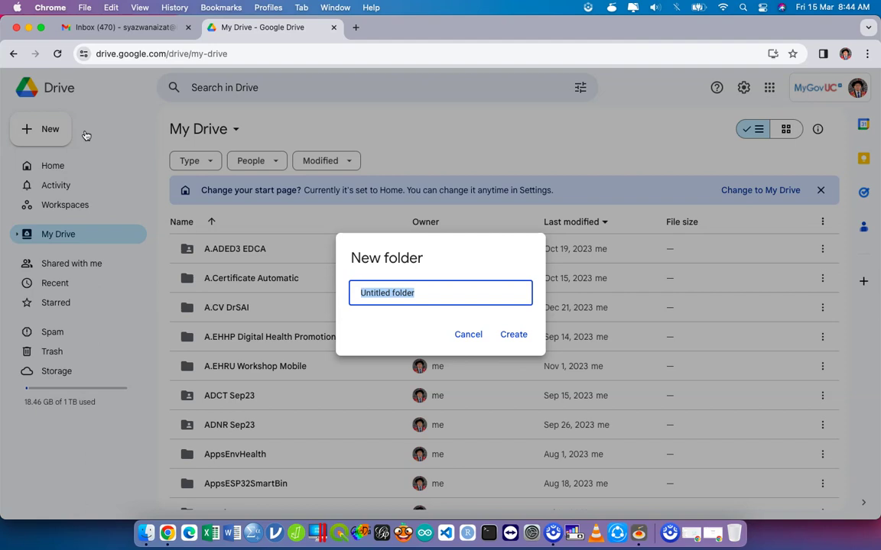
{"action": "type", "text": "Aplikasi Soa"}
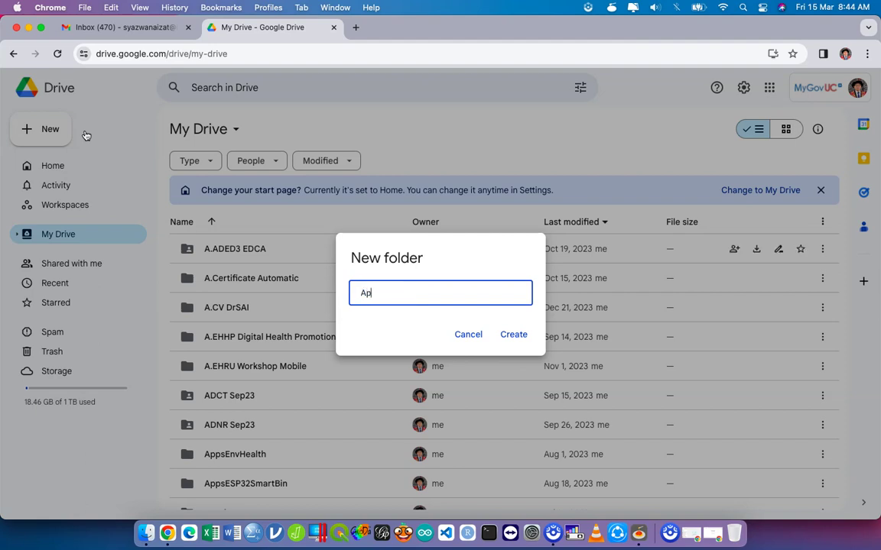
{"action": "key", "text": "BackSpace"}
{"action": "key", "text": "BackSpace"}
{"action": "key", "text": "BackSpace"}
{"action": "type", "text": "EHHP Peserta"}
{"action": "key", "text": "Return"}
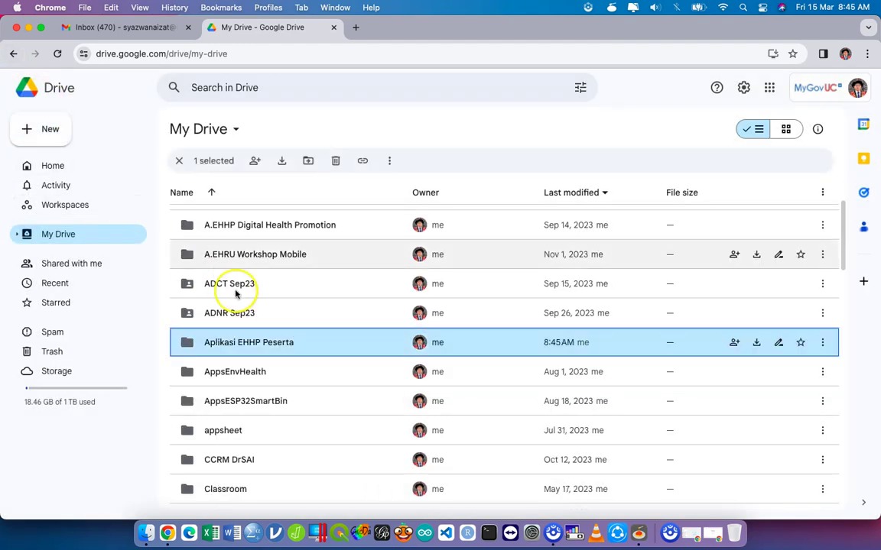
Step: Rename the "Aplikasi EHHP Peserta" folder to "A.Aplikasi EHHP Peserta"
{"action": "scroll", "coordinate": [221, 344], "scroll_direction": "up", "scroll_amount": 1}
{"action": "scroll", "coordinate": [227, 347], "scroll_direction": "up", "scroll_amount": 1}
{"action": "scroll", "coordinate": [229, 359], "scroll_direction": "down", "scroll_amount": 2}
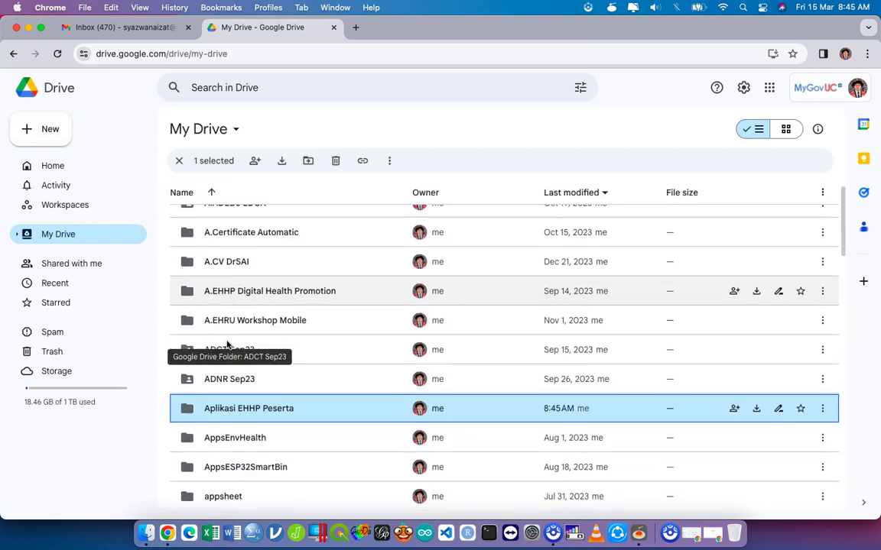
{"action": "right_click", "coordinate": [232, 388]}
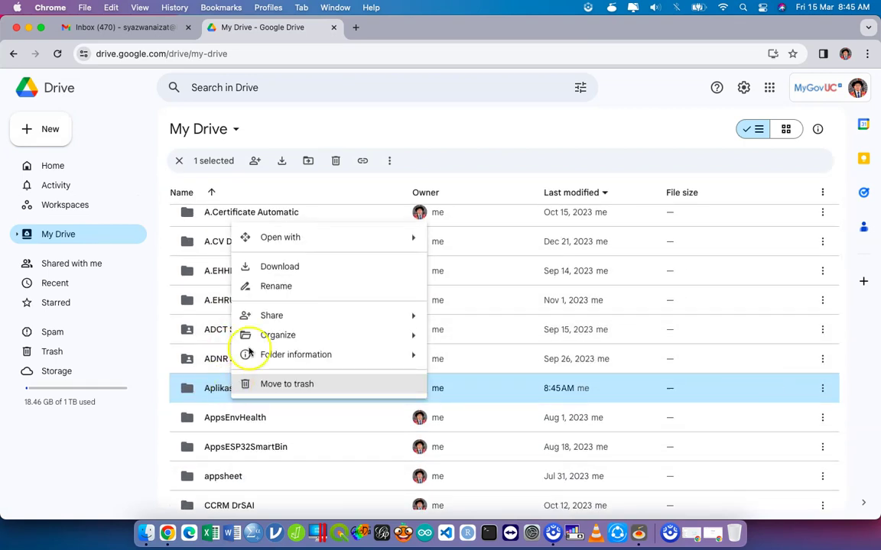
{"action": "left_click", "coordinate": [269, 295]}
{"action": "key", "text": "Left"}
{"action": "type", "text": "A."}
{"action": "key", "text": "Return"}
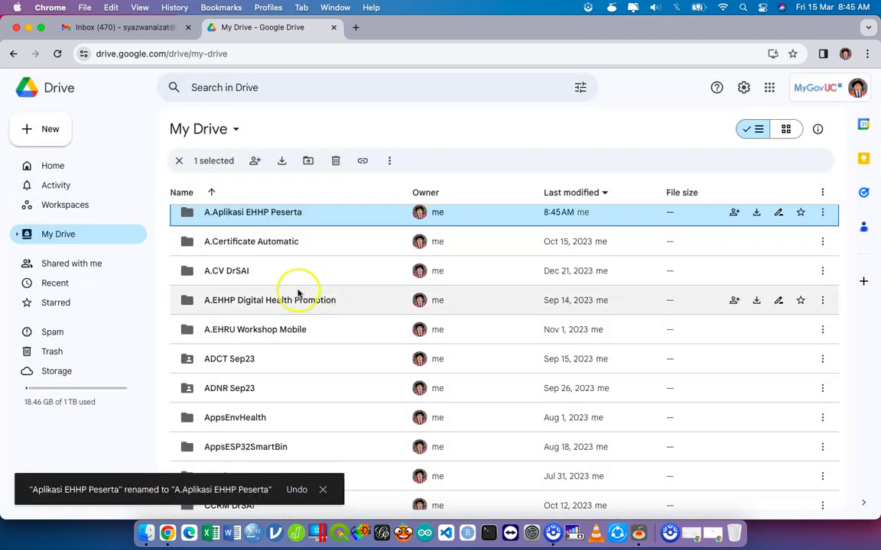
Step: Open the "A.Aplikasi EHHP Peserta" folder and create a blank Google Docs document in it
{"action": "scroll", "coordinate": [290, 290], "scroll_direction": "up", "scroll_amount": 1}
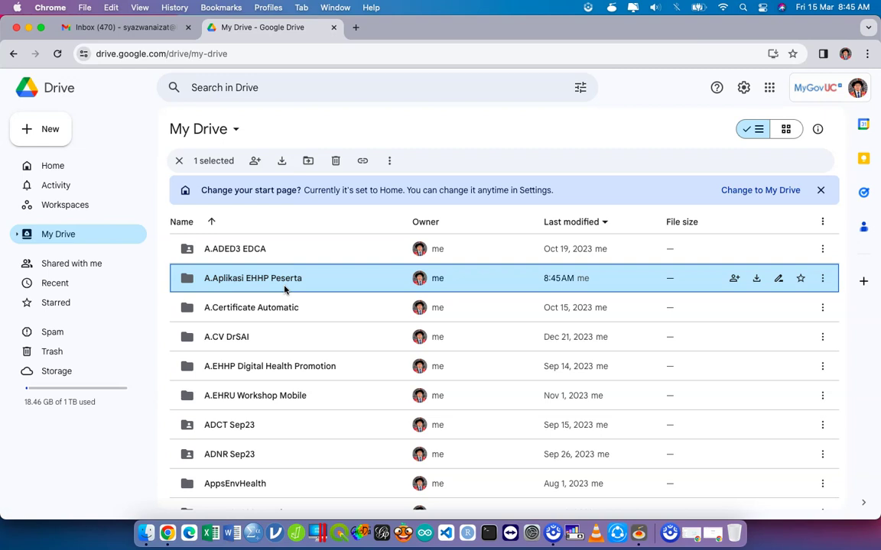
{"action": "double_click", "coordinate": [285, 279]}
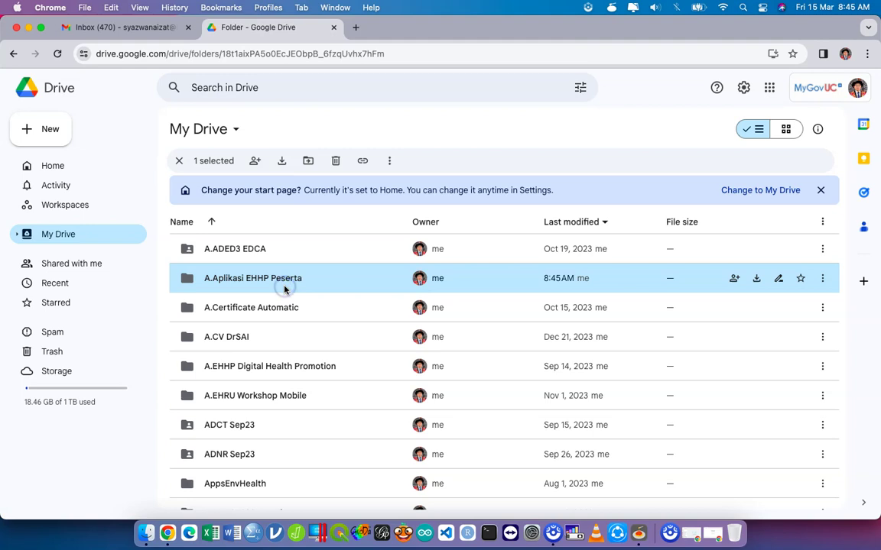
{"action": "left_click", "coordinate": [38, 126]}
{"action": "left_click", "coordinate": [73, 207]}
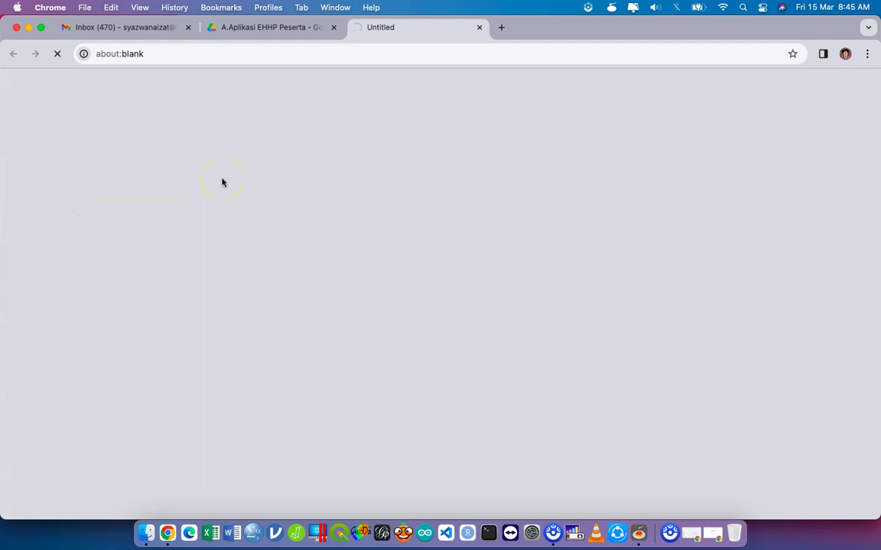
Step: Name the untitled document "Aplikasi Mudah Memantau Penjagaan Kebersihan Rumah"
{"action": "left_click", "coordinate": [127, 75]}
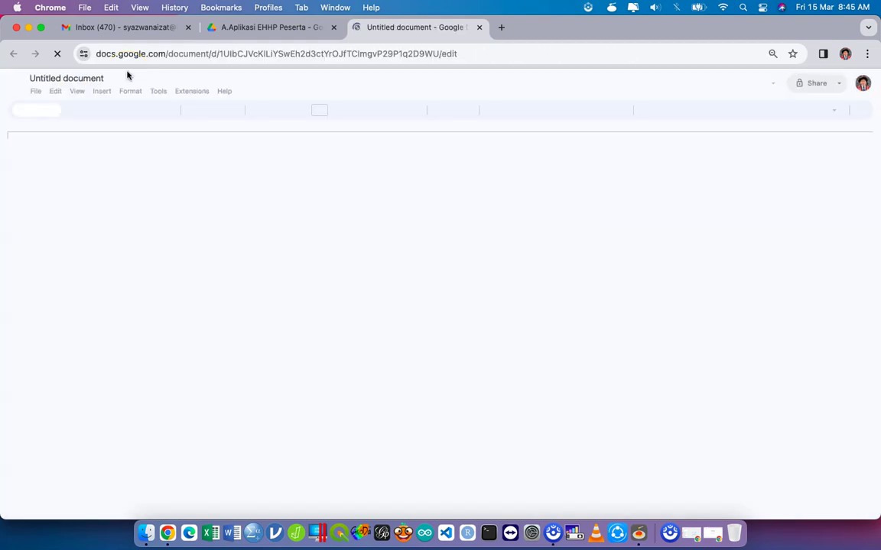
{"action": "left_click", "coordinate": [106, 76]}
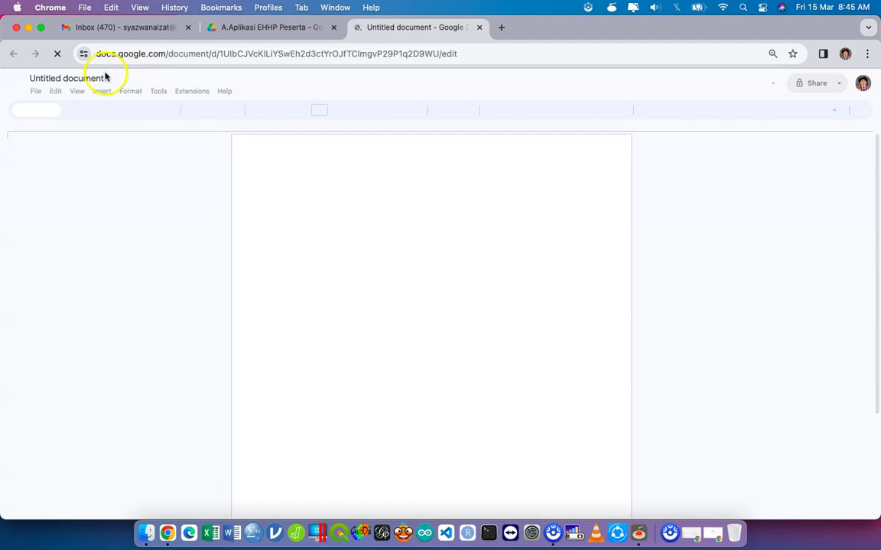
{"action": "left_click", "coordinate": [87, 76]}
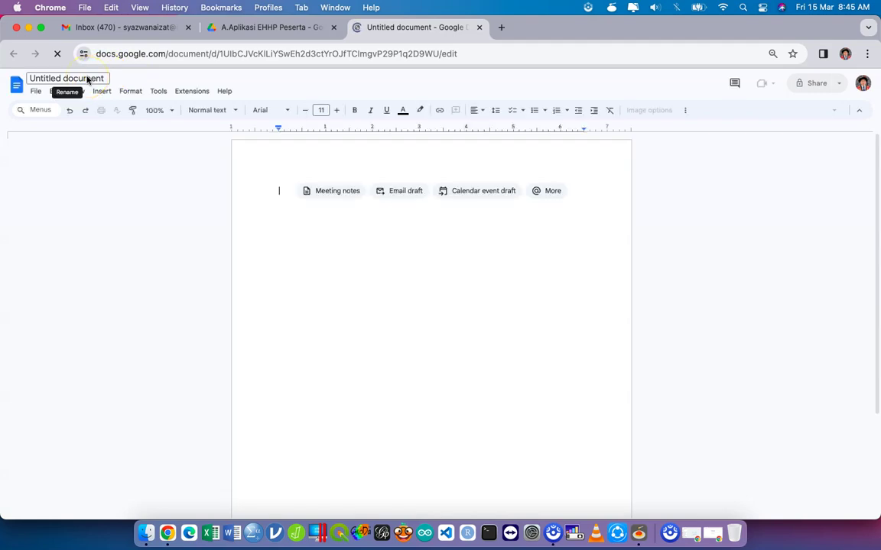
{"action": "type", "text": "Apli"}
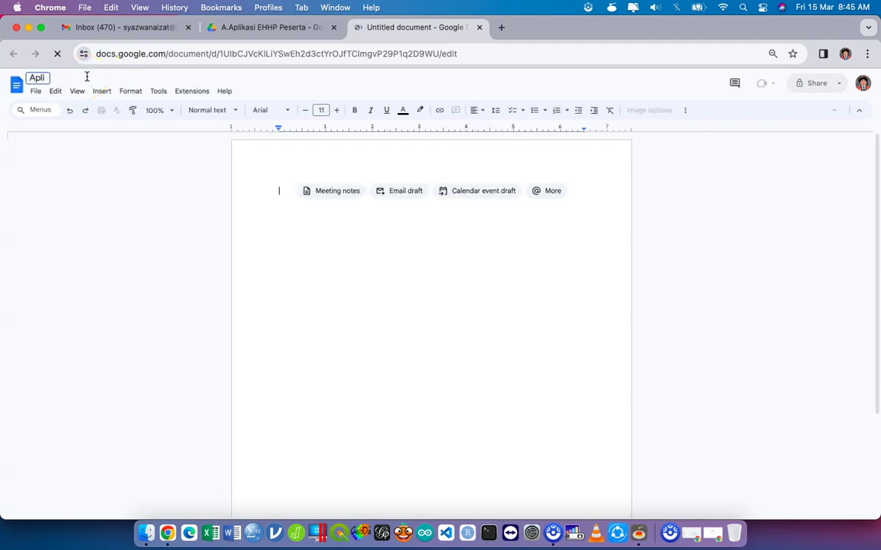
{"action": "type", "text": "kasi Mudah Memantau Penjagaa"}
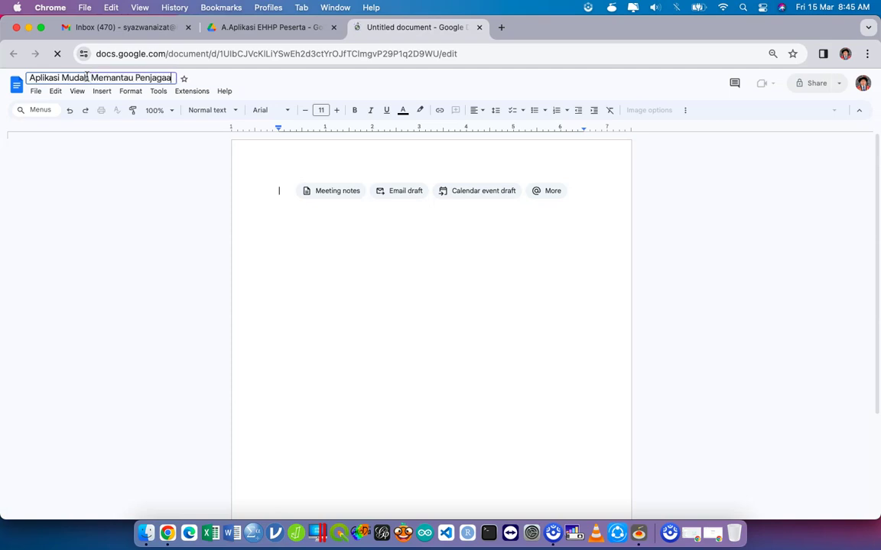
{"action": "type", "text": "n Kebersiha"}
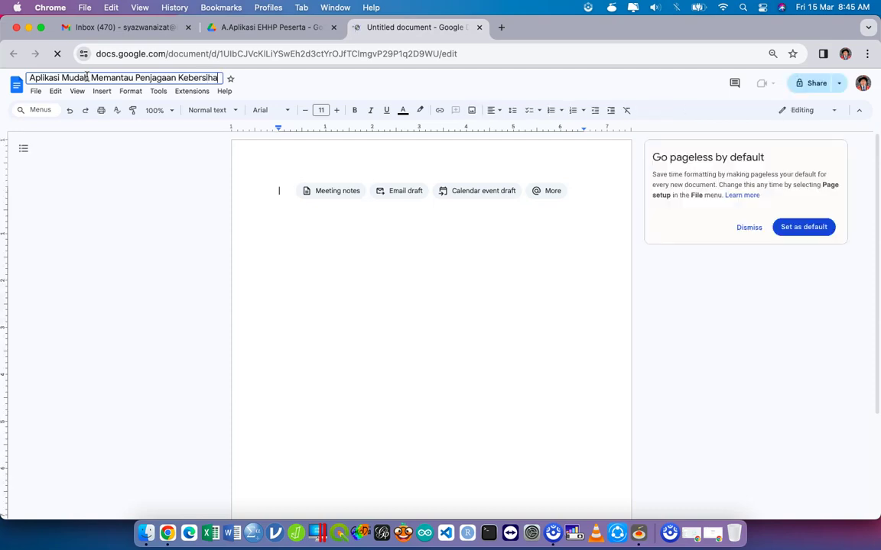
{"action": "type", "text": "n Rumah"}
{"action": "key", "text": "Return"}
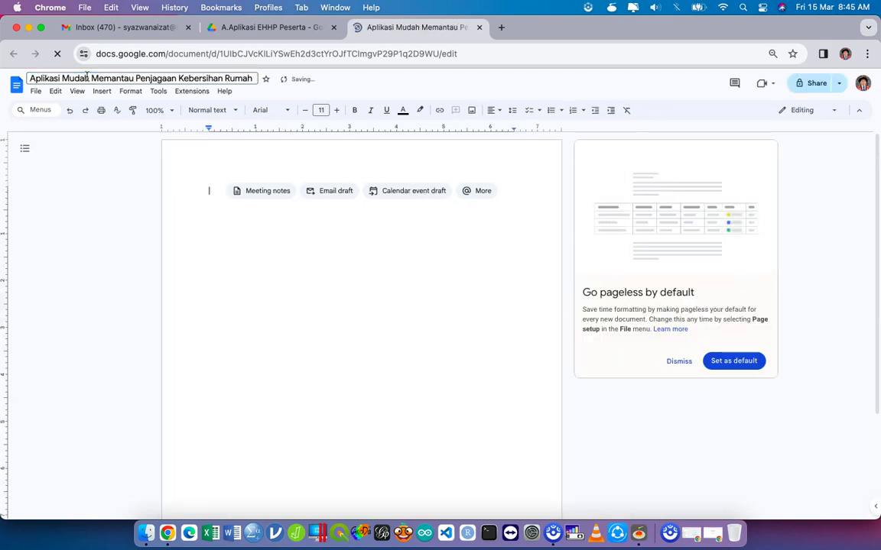
Step: Set pageless as the default for new documents and show the document outline
{"action": "left_click", "coordinate": [730, 362]}
{"action": "left_click", "coordinate": [17, 145]}
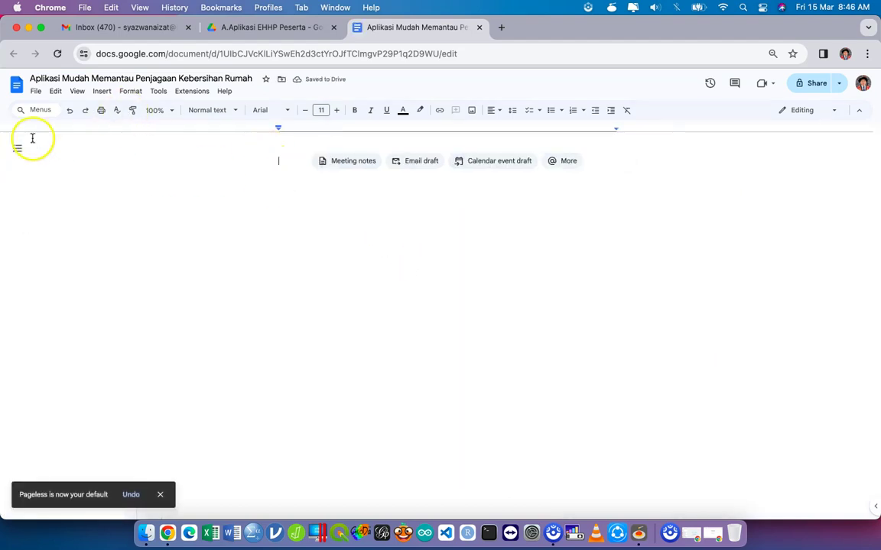
{"action": "left_click", "coordinate": [29, 146]}
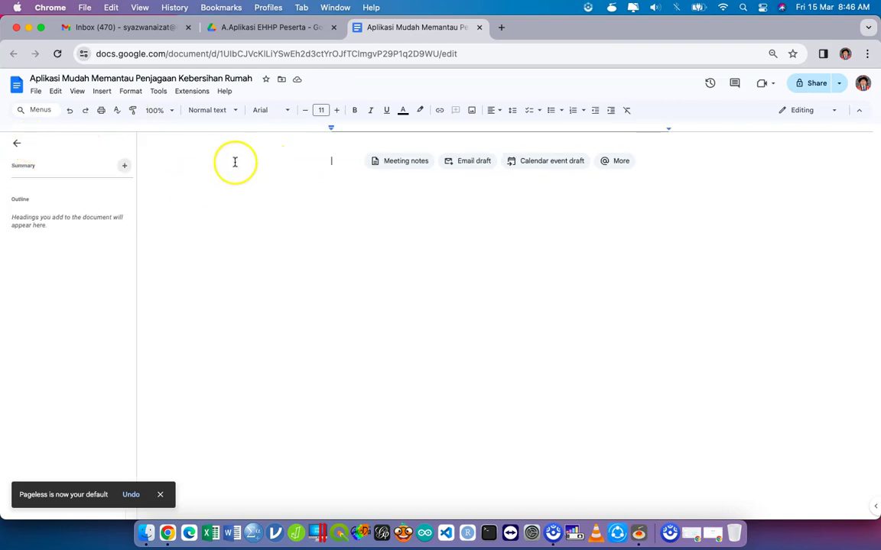
Step: Write the title "Aplikasi Pemantauan Kebersihan Rumah" in the document body and set its font size to 30
{"action": "left_click", "coordinate": [347, 165]}
{"action": "type", "text": "Aplikasi Pemantaa"}
{"action": "type", "text": "an Kebersihan Rumah"}
{"action": "triple_click", "coordinate": [347, 166]}
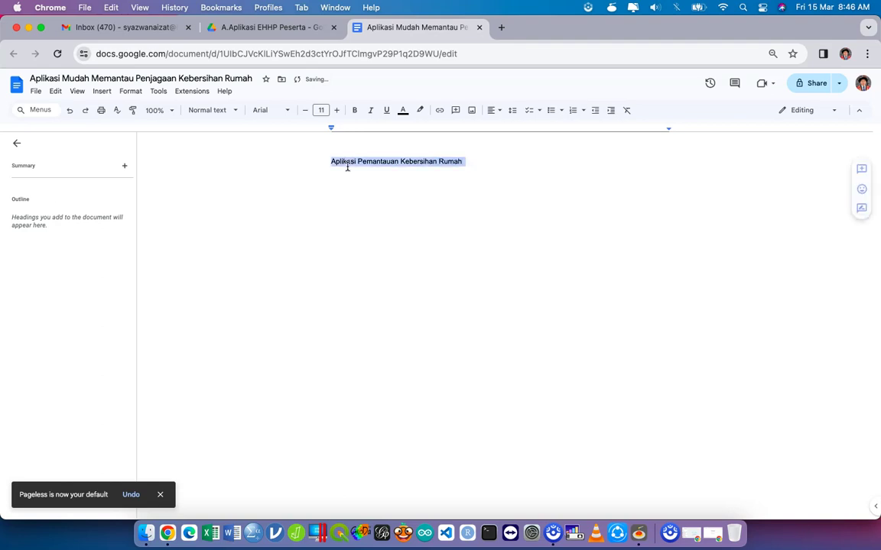
{"action": "left_click", "coordinate": [325, 110]}
{"action": "type", "text": "30"}
{"action": "key", "text": "Return"}
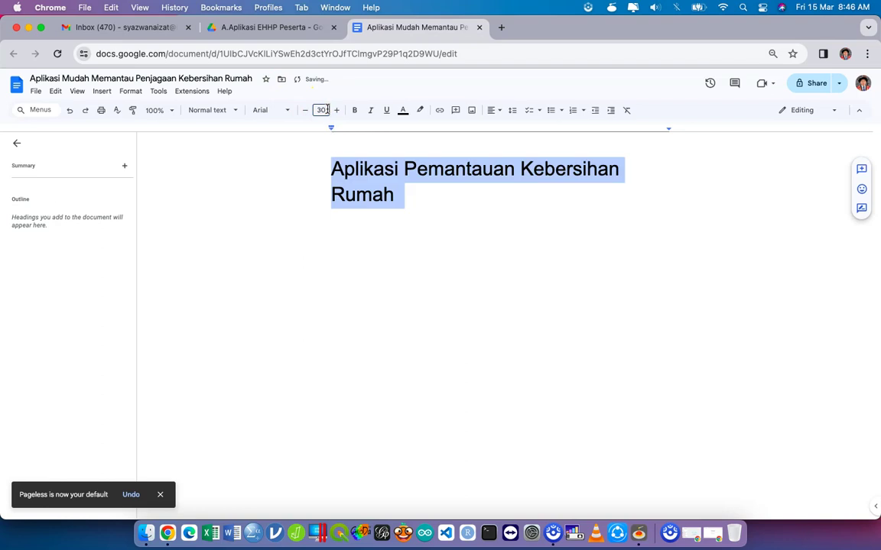
{"action": "left_click", "coordinate": [507, 221]}
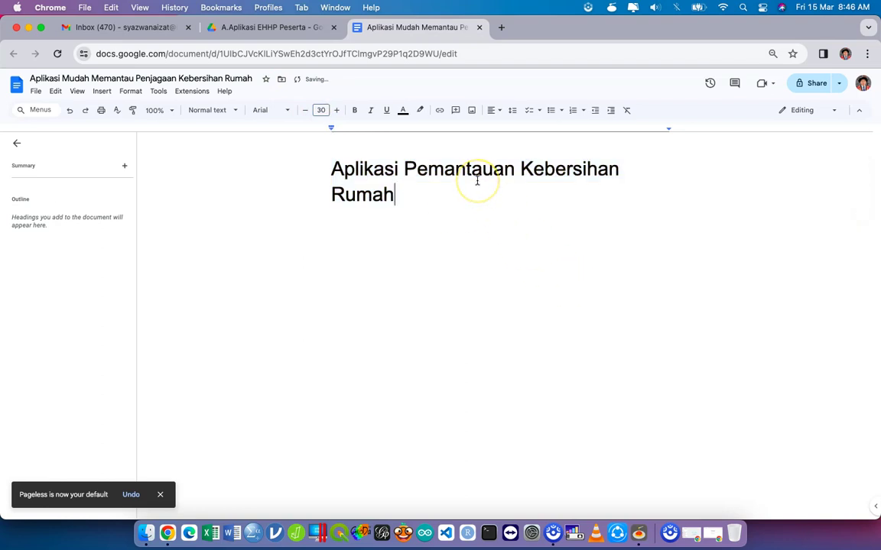
Step: Add a "Mobile Apps" line below the title and start a numbered list with "Detail kebersihan"
{"action": "key", "text": "Return"}
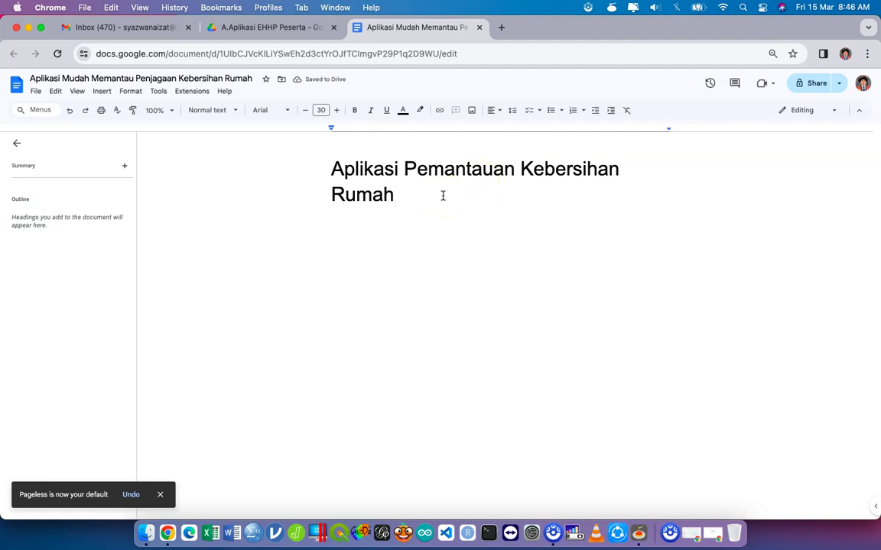
{"action": "type", "text": "Mobile Apps"}
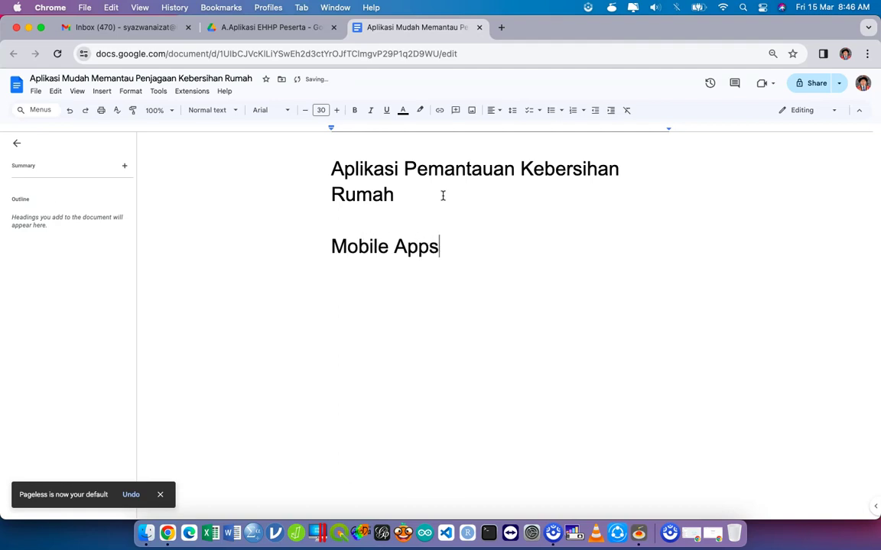
{"action": "key", "text": "Return"}
{"action": "type", "text": "1) Detail "}
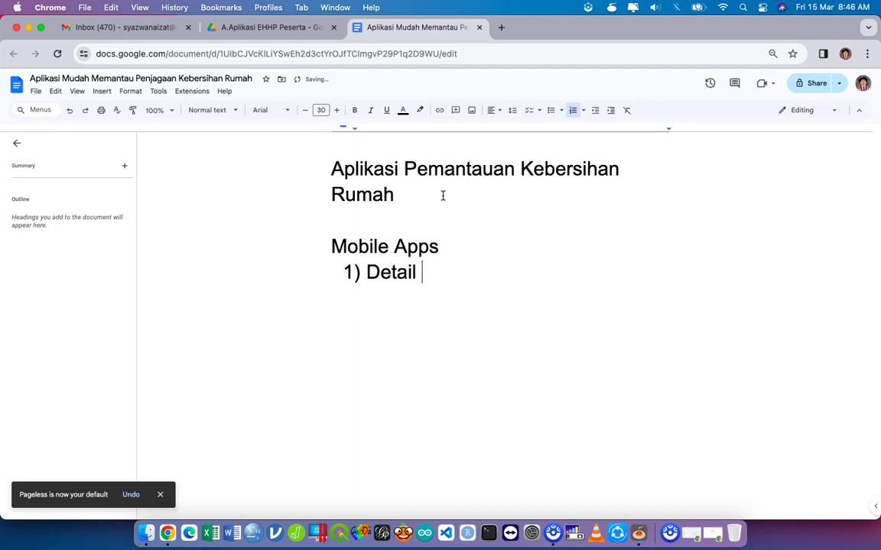
{"action": "type", "text": "kebersihan"}
{"action": "key", "text": "Return"}
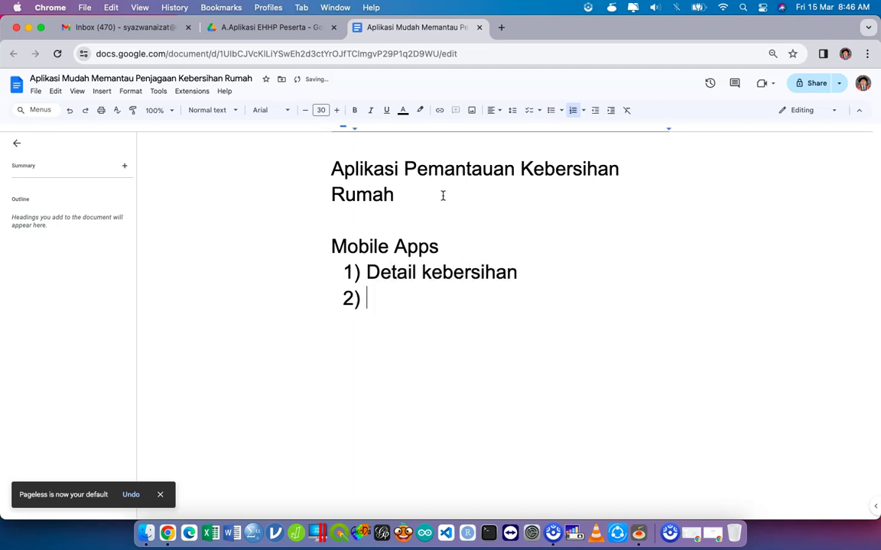
Step: Add the items "Maklumat lat/long - kawasan" and "Maklumat tambahan" to the Mobile Apps list
{"action": "type", "text": "S"}
{"action": "key", "text": "BackSpace"}
{"action": "type", "text": "Maklumat lat"}
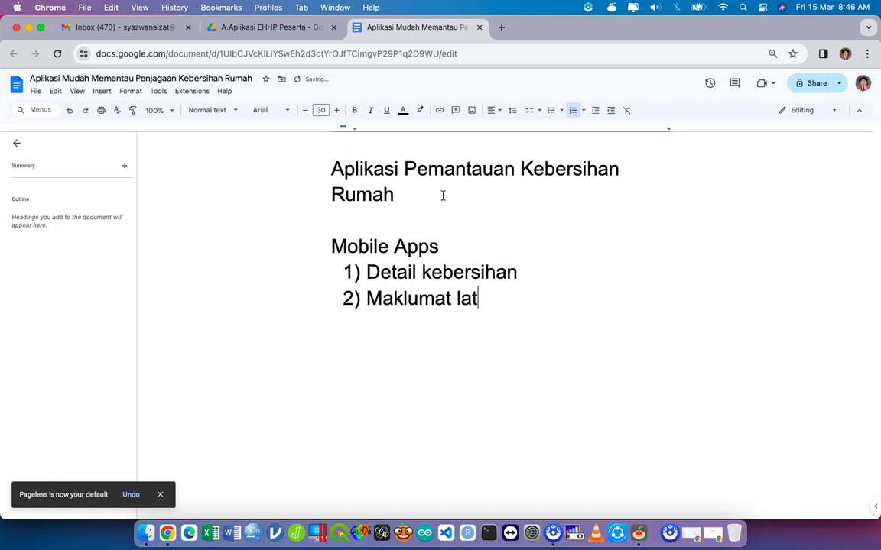
{"action": "type", "text": "/long - kawasan"}
{"action": "key", "text": "Return"}
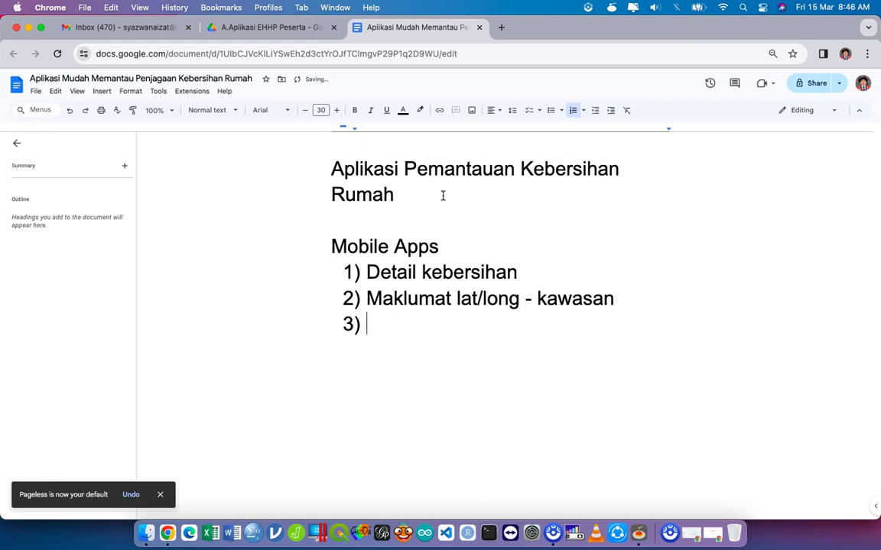
{"action": "type", "text": "maklum"}
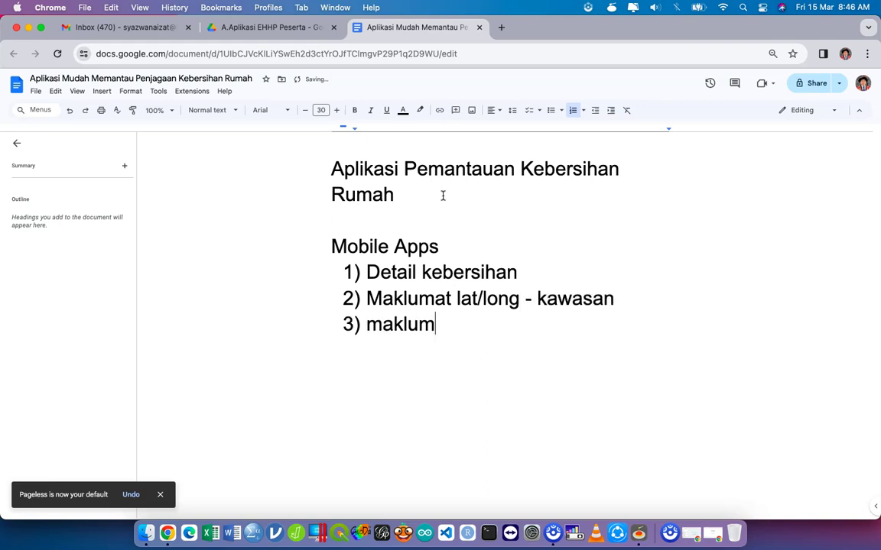
{"action": "type", "text": "at tambahan"}
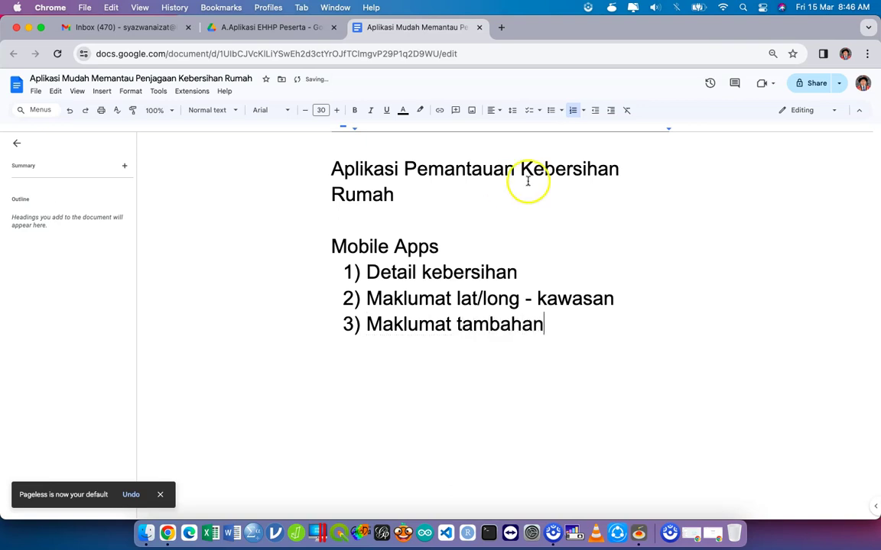
Step: Insert "Time and Date" as the first item of the Mobile Apps list
{"action": "left_click", "coordinate": [368, 270]}
{"action": "key", "text": "Return"}
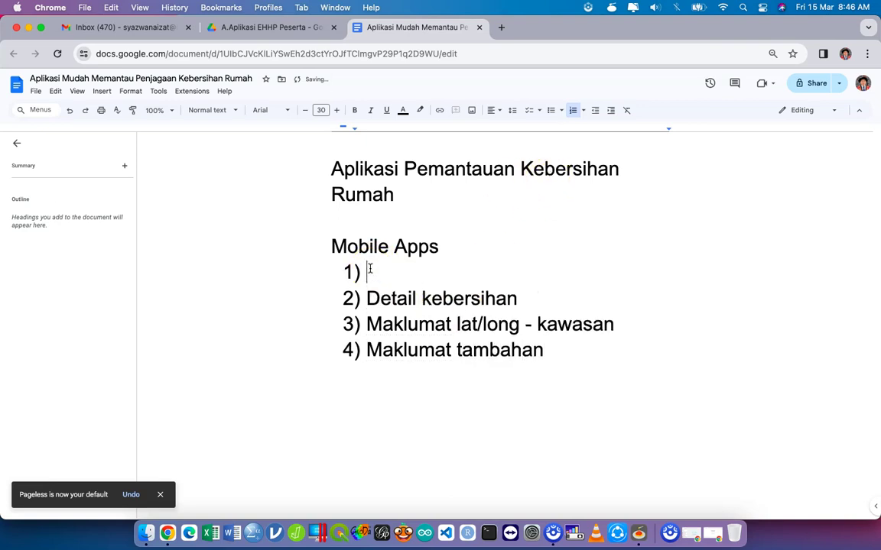
{"action": "type", "text": "Time and "}
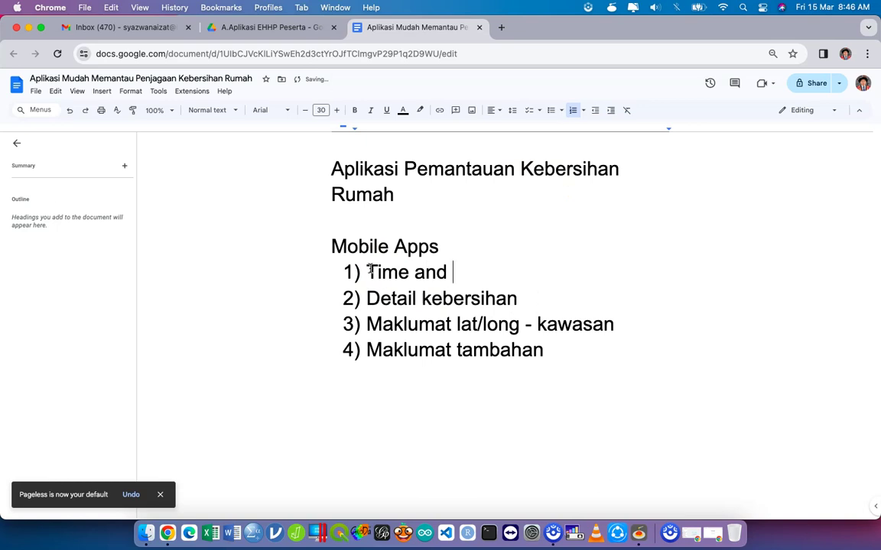
{"action": "type", "text": "Date"}
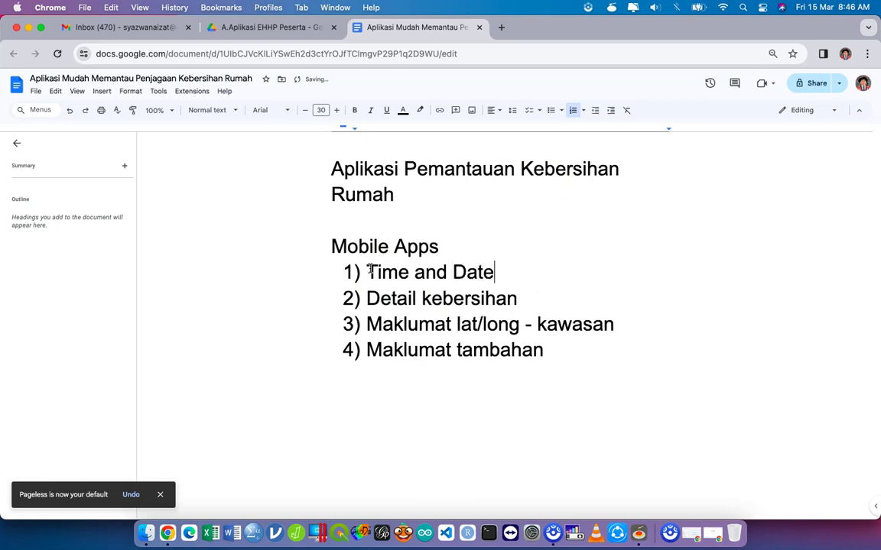
Step: Insert a "Google Form:" section above Mobile Apps and start its numbered list with "Link ="
{"action": "key", "text": "Up"}
{"action": "key", "text": "Up"}
{"action": "key", "text": "Return"}
{"action": "key", "text": "Return"}
{"action": "key", "text": "Up"}
{"action": "type", "text": "Google Form"}
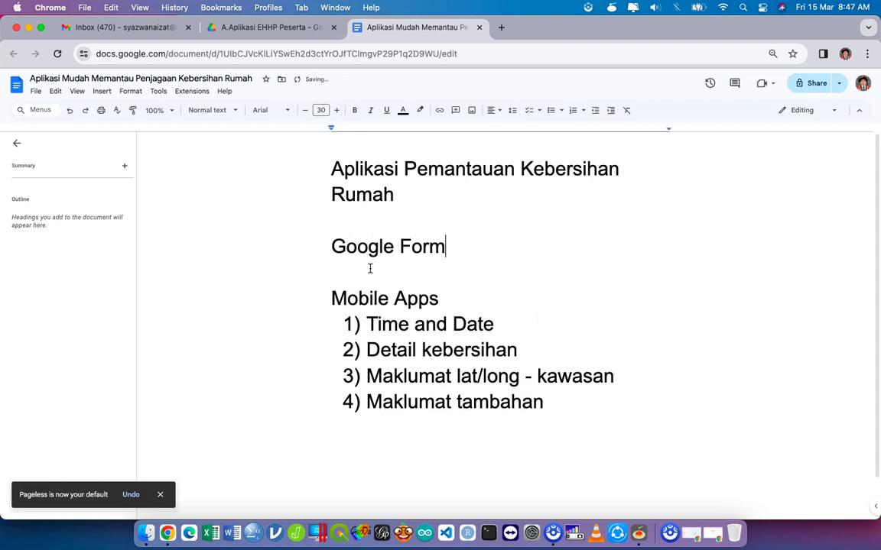
{"action": "type", "text": ":"}
{"action": "key", "text": "Return"}
{"action": "type", "text": "1)"}
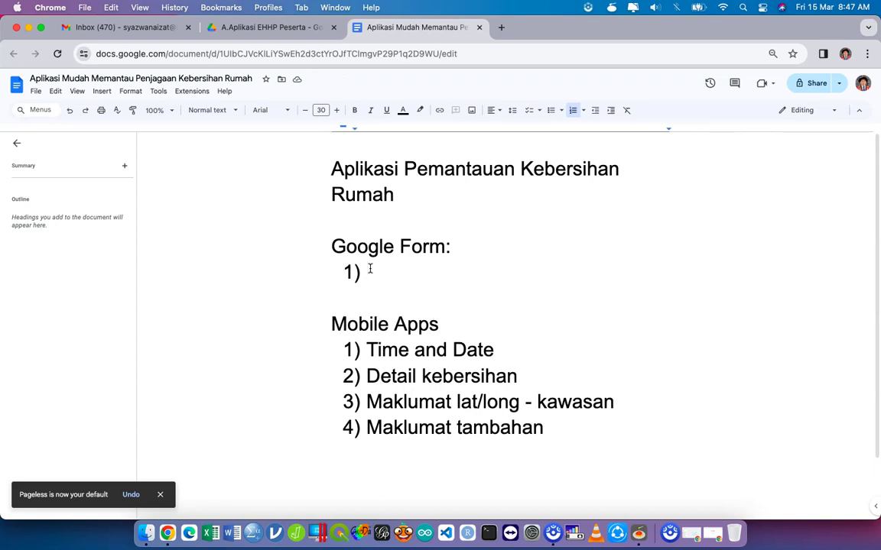
{"action": "type", "text": "Link ="}
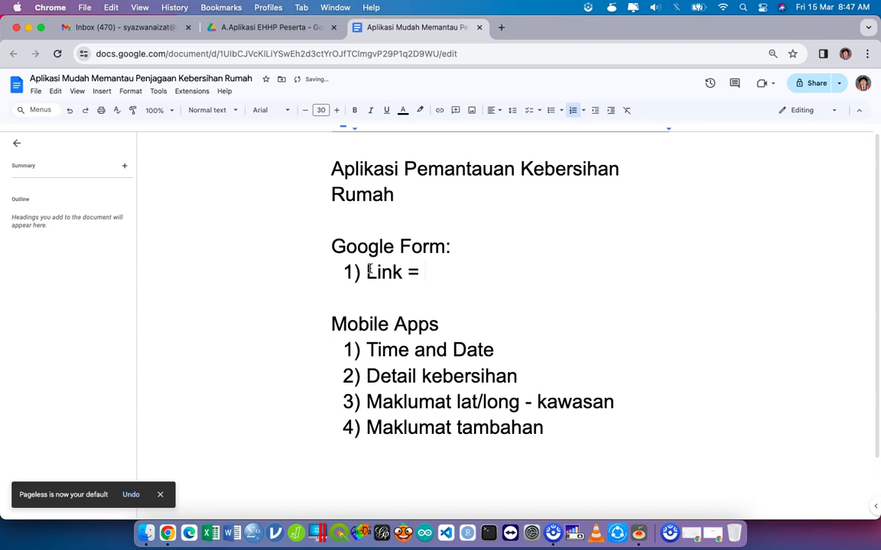
Step: Insert "Attached" as the first item of the Mobile Apps list, above "Time and Date"
{"action": "key", "text": "Down"}
{"action": "key", "text": "Down"}
{"action": "key", "text": "Right"}
{"action": "key", "text": "Left"}
{"action": "key", "text": "Return"}
{"action": "key", "text": "Up"}
{"action": "type", "text": "Attached"}
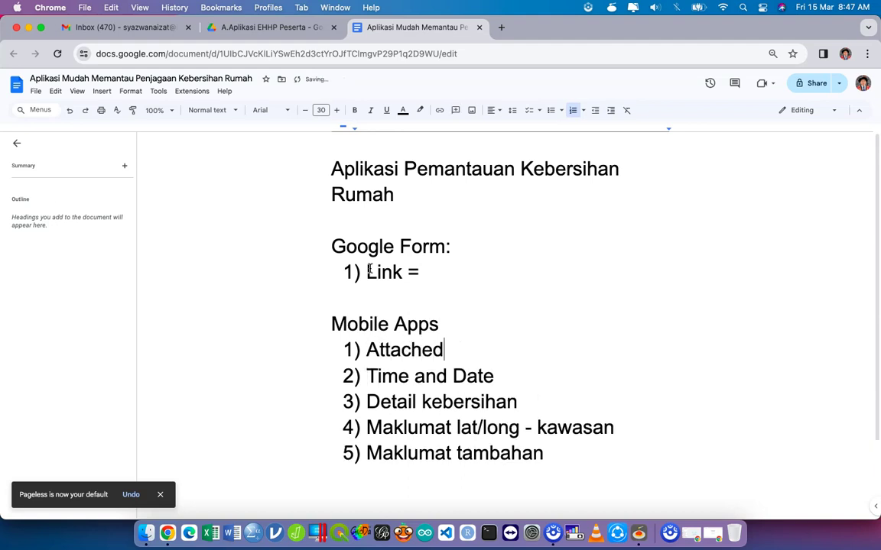
Step: Make the word "Attached" in the Mobile Apps list bold
{"action": "key", "text": "shift+Left"}
{"action": "key", "text": "shift+Left"}
{"action": "key", "text": "shift+Left"}
{"action": "key", "text": "shift+Left"}
{"action": "key", "text": "shift+Left"}
{"action": "key", "text": "shift+Left"}
{"action": "key", "text": "shift+Left"}
{"action": "key", "text": "shift+Left"}
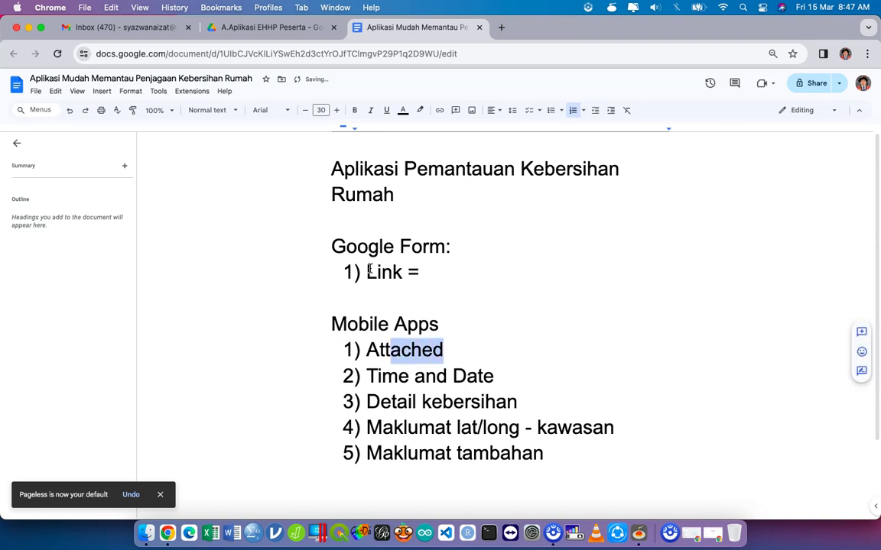
{"action": "key", "text": "super+b"}
{"action": "key", "text": "Right"}
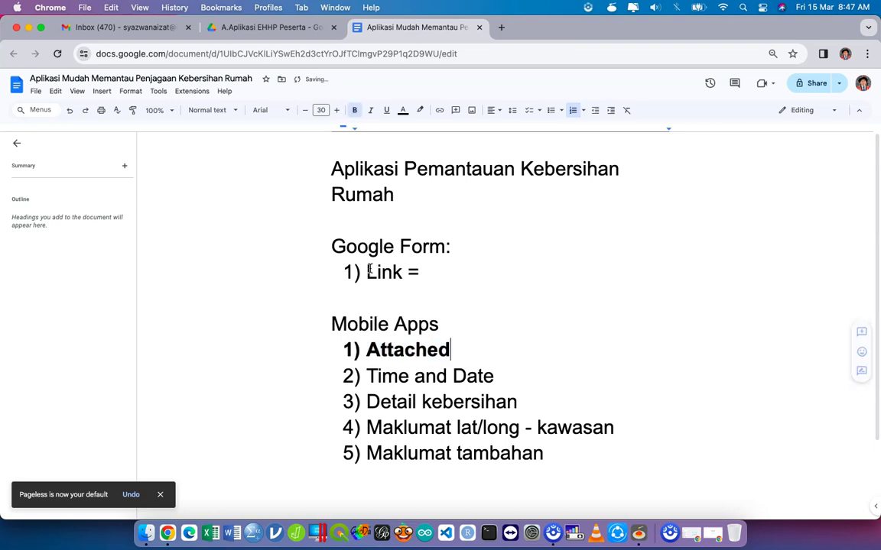
Step: Add the indented sub-items "Dekat dengan respondent" and "Fitbit (aplikasi kesihatan)" under "Attached"
{"action": "key", "text": "Return"}
{"action": "key", "text": "Tab"}
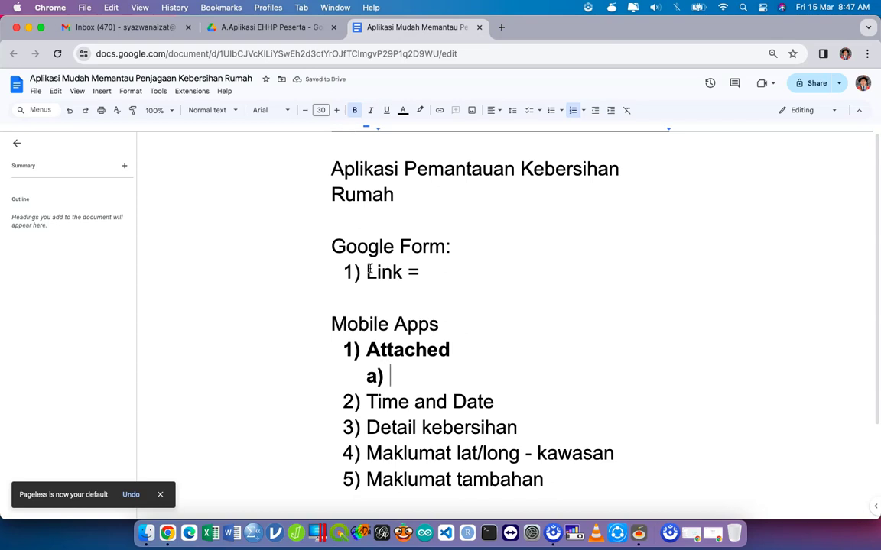
{"action": "type", "text": "Dekat dengan respondent"}
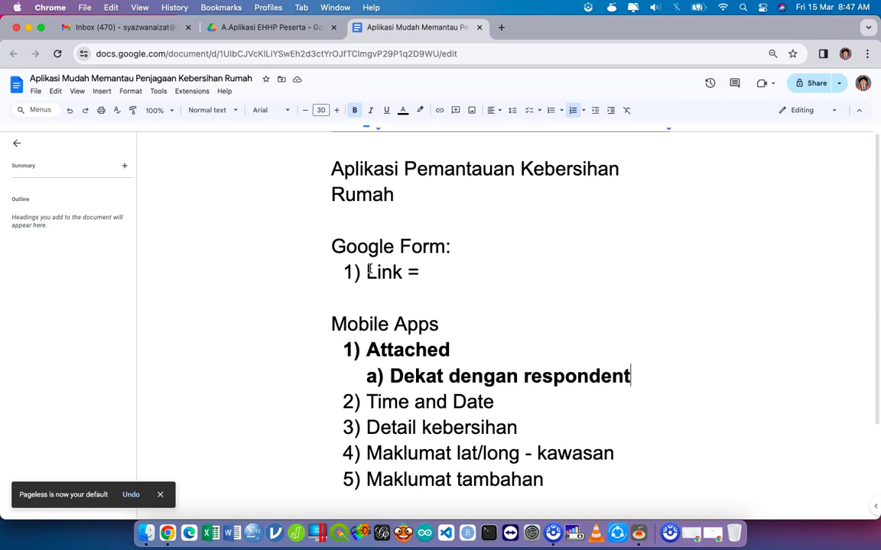
{"action": "key", "text": "Return"}
{"action": "type", "text": "Fitb"}
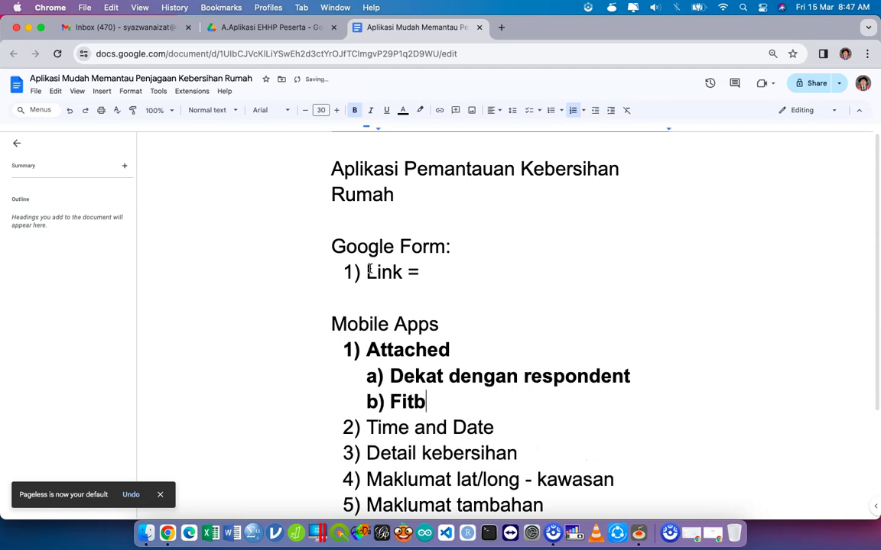
{"action": "type", "text": "it (aplias"}
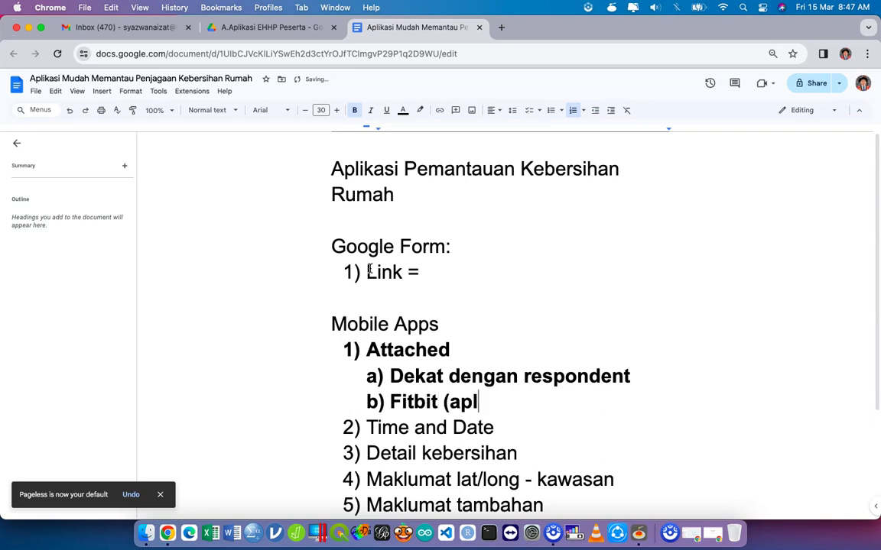
{"action": "key", "text": "BackSpace"}
{"action": "key", "text": "BackSpace"}
{"action": "type", "text": "kasi k"}
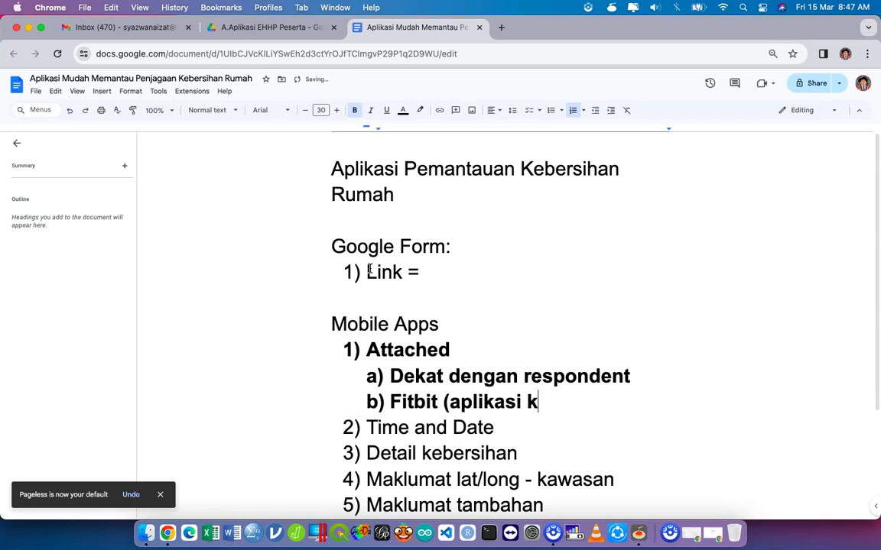
{"action": "type", "text": "esihatan)"}
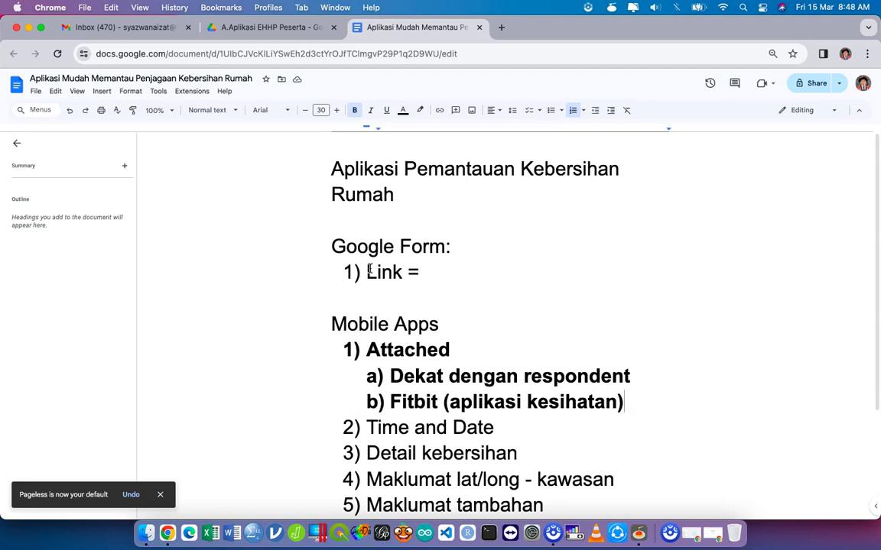
{"action": "key", "text": "Return"}
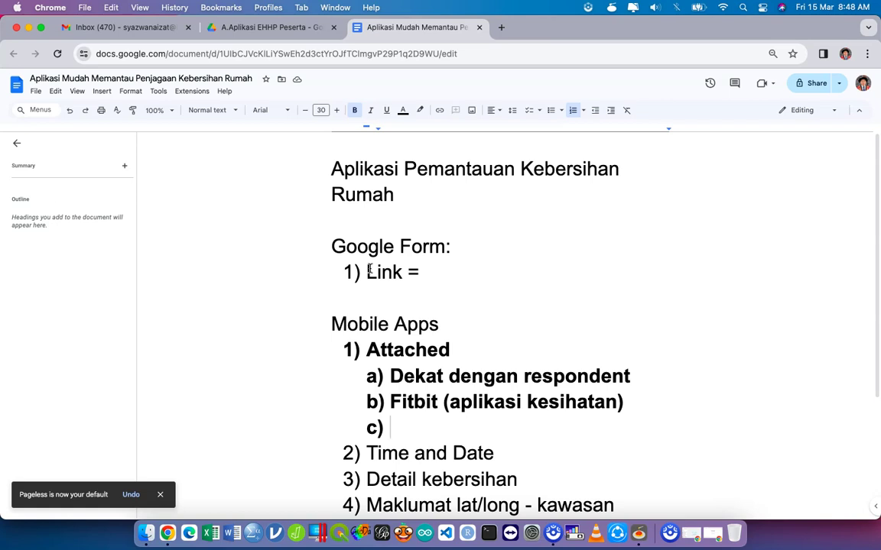
{"action": "key", "text": "BackSpace"}
{"action": "key", "text": "BackSpace"}
{"action": "key", "text": "BackSpace"}
{"action": "key", "text": "super+z"}
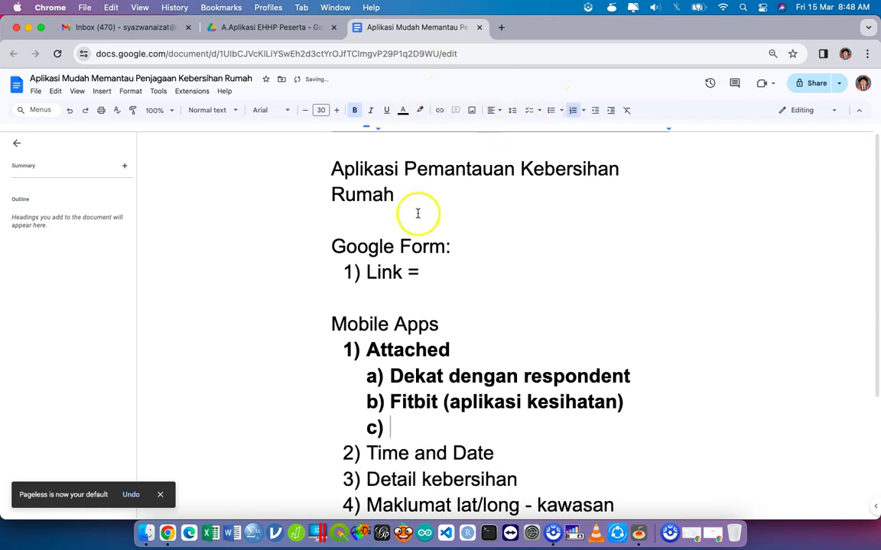
Step: Turn the empty sub-item into top-level item 2 reading "PPKP punya apps/ Respondent Punya" and remove its bold formatting
{"action": "left_click", "coordinate": [596, 112]}
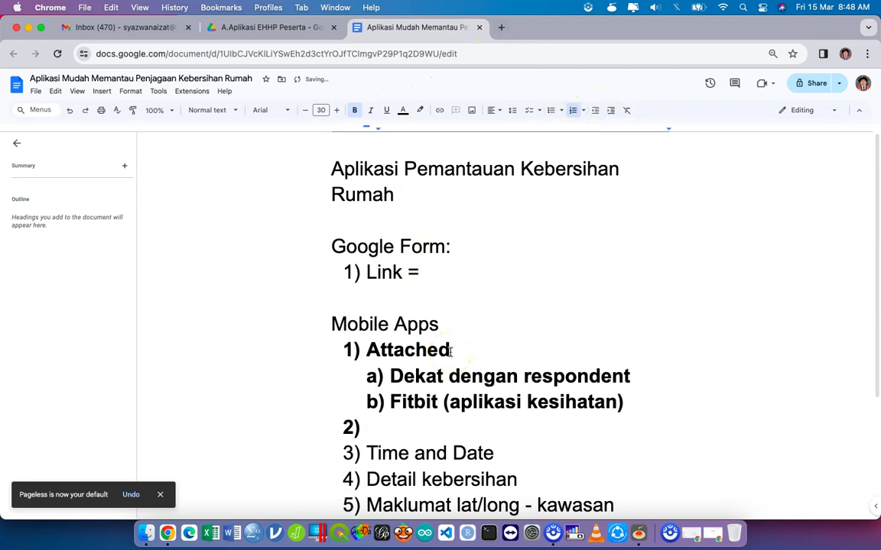
{"action": "type", "text": "PPKP punya "}
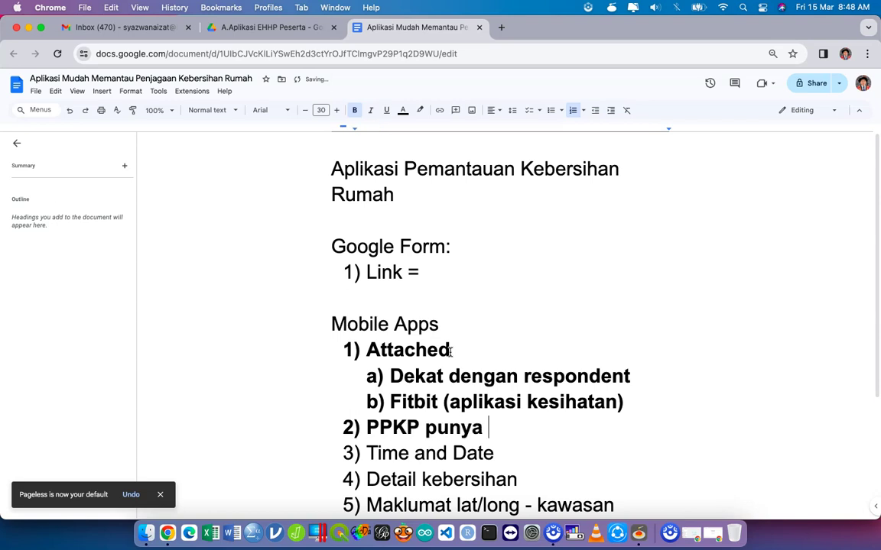
{"action": "type", "text": "apps/ Respn"}
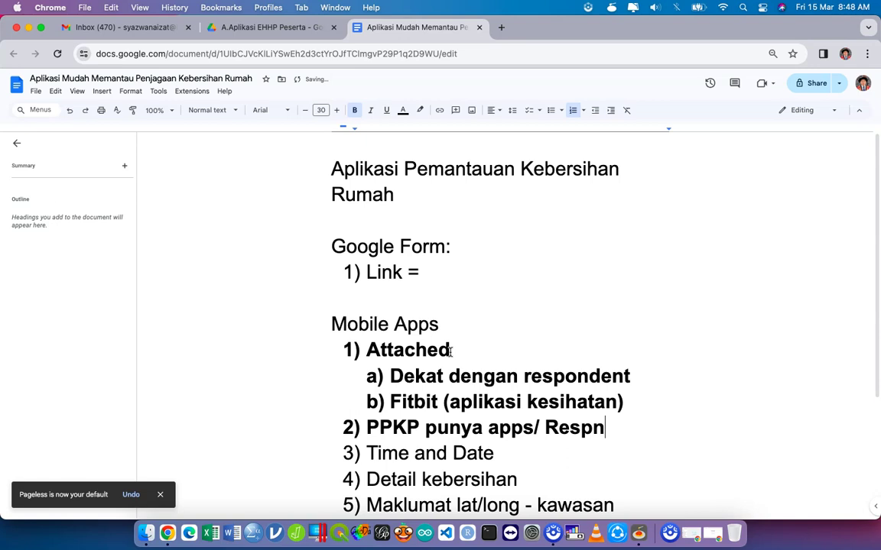
{"action": "key", "text": "BackSpace"}
{"action": "type", "text": "onden"}
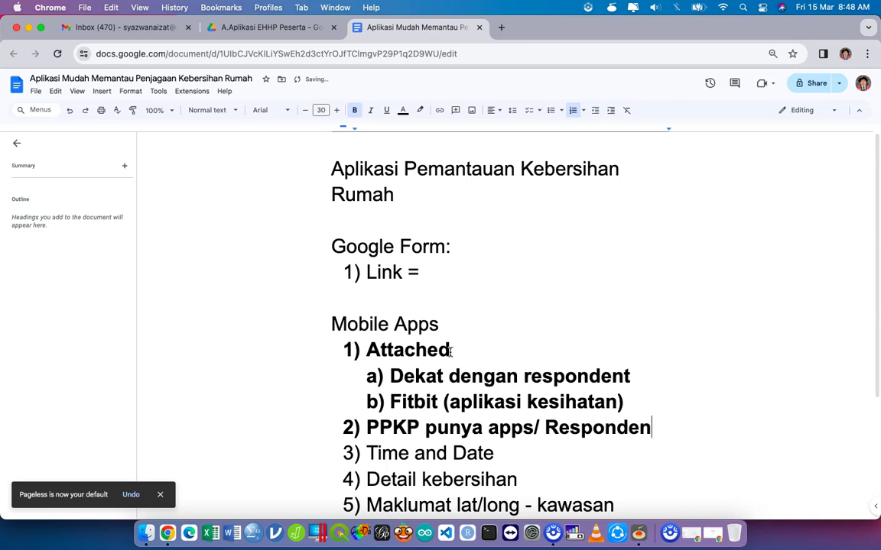
{"action": "type", "text": "t Punya"}
{"action": "left_click_drag", "start_coordinate": [442, 456], "coordinate": [339, 425]}
{"action": "key", "text": "super+b"}
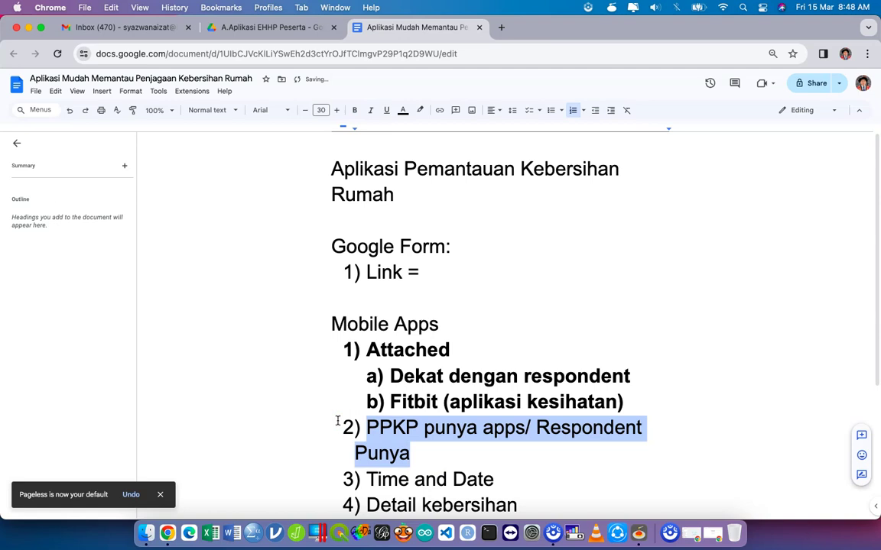
Step: Append "(Public)" after "Respondent Punya" in item 2 of the Mobile Apps list
{"action": "double_click", "coordinate": [450, 425]}
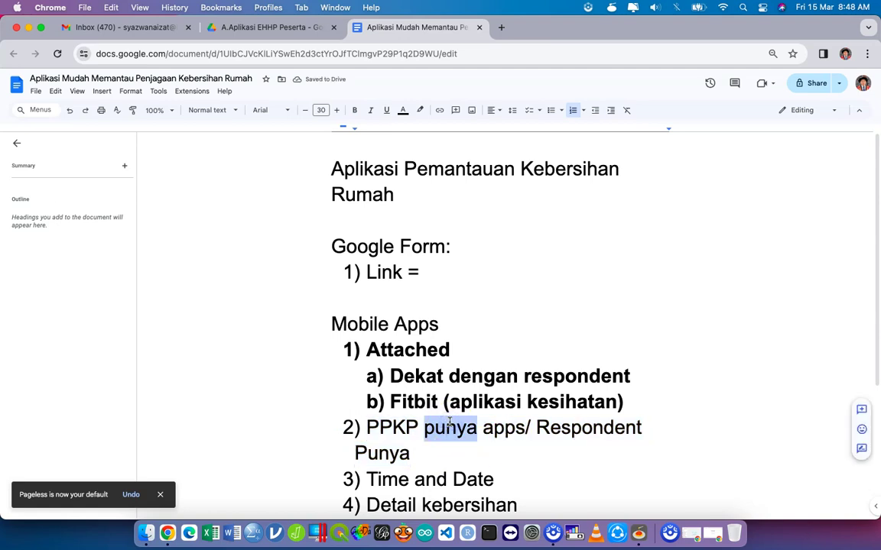
{"action": "left_click_drag", "start_coordinate": [535, 426], "coordinate": [571, 448]}
{"action": "left_click", "coordinate": [517, 450]}
{"action": "type", "text": "("}
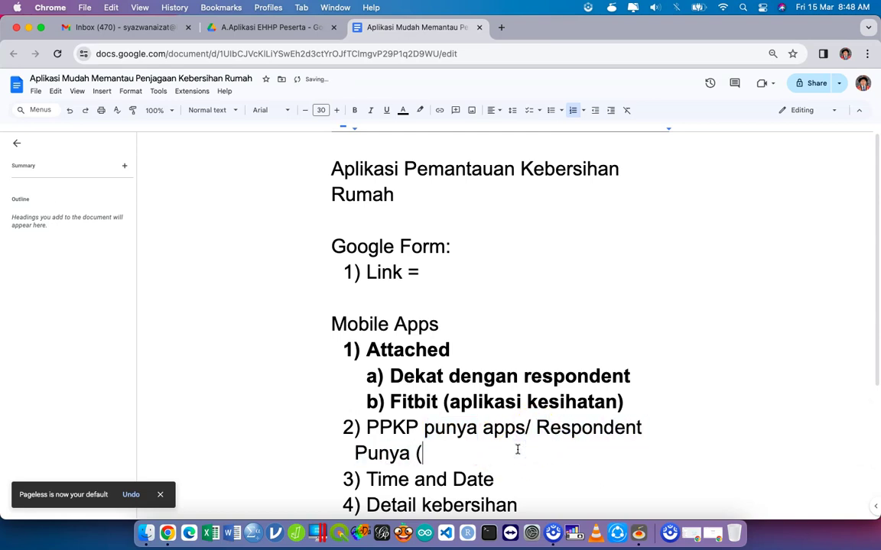
{"action": "type", "text": "Public)"}
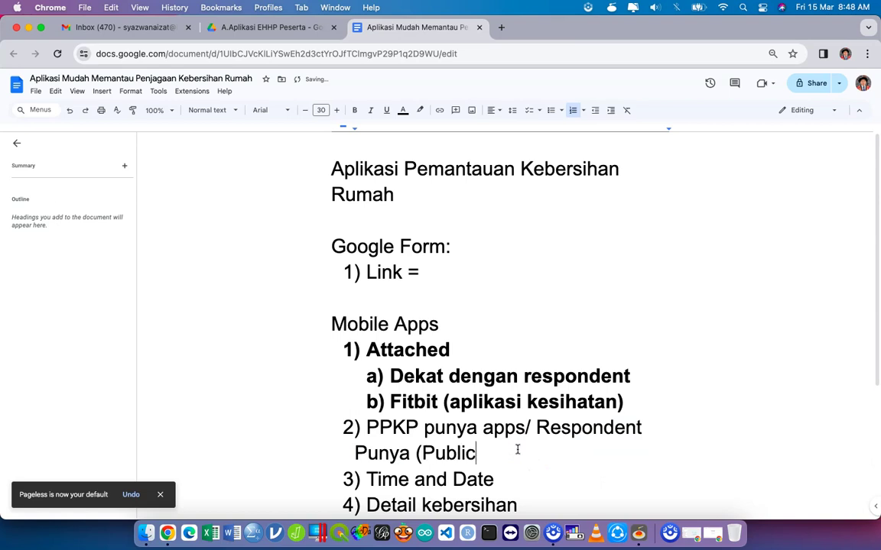
Step: Insert "(closed/ internal)" after "PPKP punya apps" in item 2, before the slash
{"action": "key", "text": "Up"}
{"action": "key", "text": "Right"}
{"action": "key", "text": "Right"}
{"action": "key", "text": "Right"}
{"action": "type", "text": "()"}
{"action": "key", "text": "Left"}
{"action": "type", "text": "closed/"}
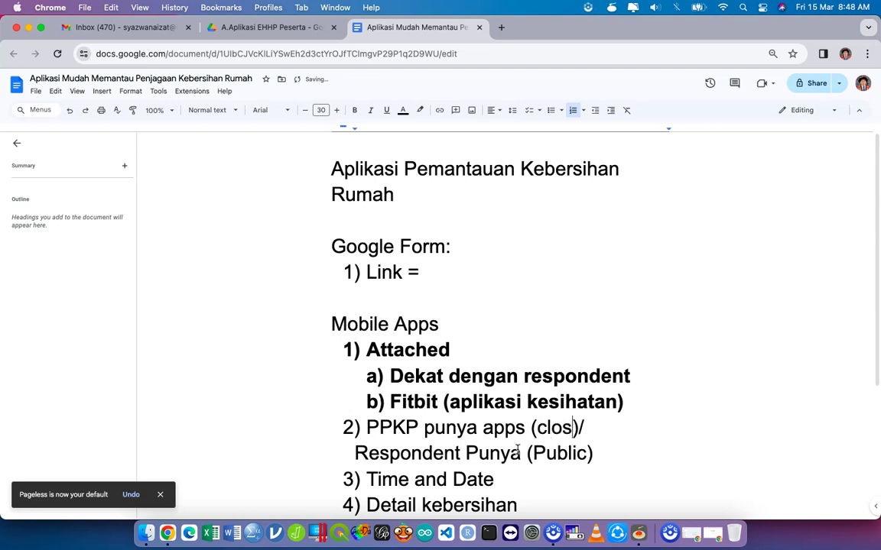
{"action": "type", "text": " internal"}
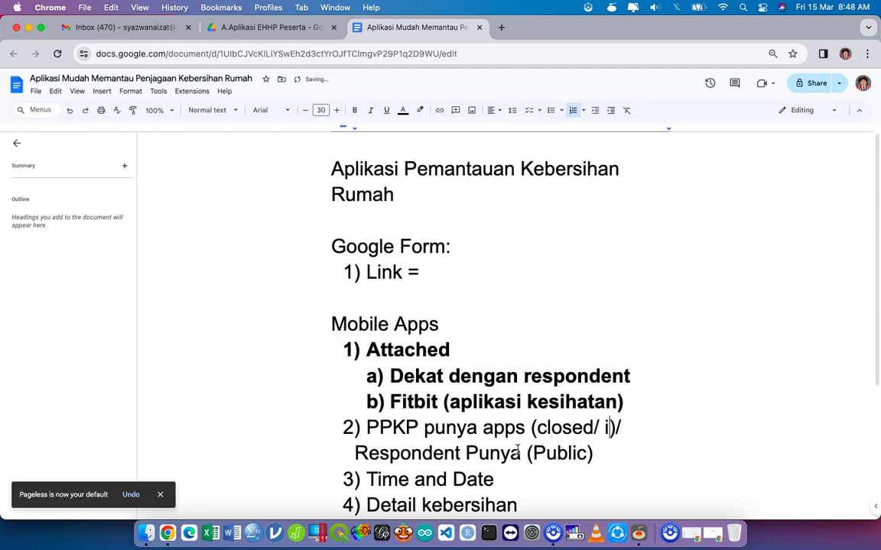
Step: After "(closed/ internal)" in item 2, insert "= > notis menggunakan Aplikasi ⇒ digital? (boleh), analysis?,"
{"action": "key", "text": "Right"}
{"action": "type", "text": "= >"}
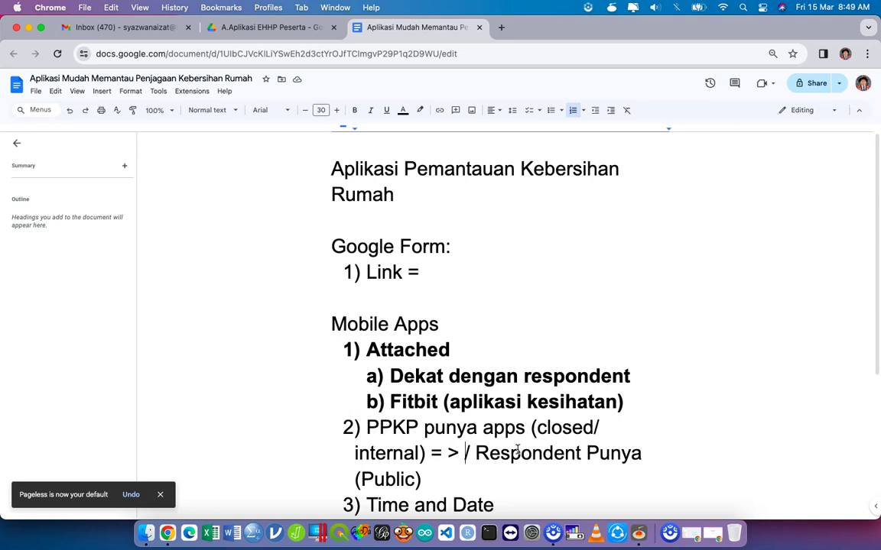
{"action": "type", "text": "notis "}
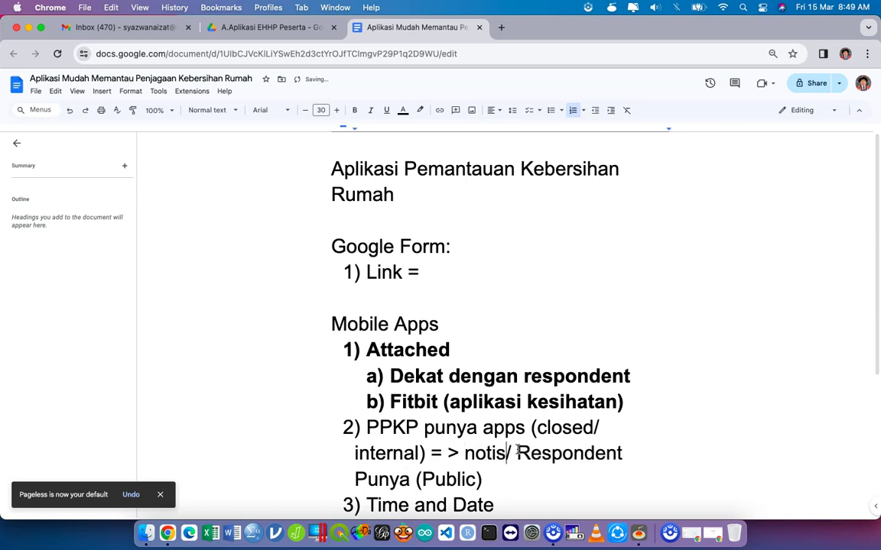
{"action": "type", "text": "menggunakan /"}
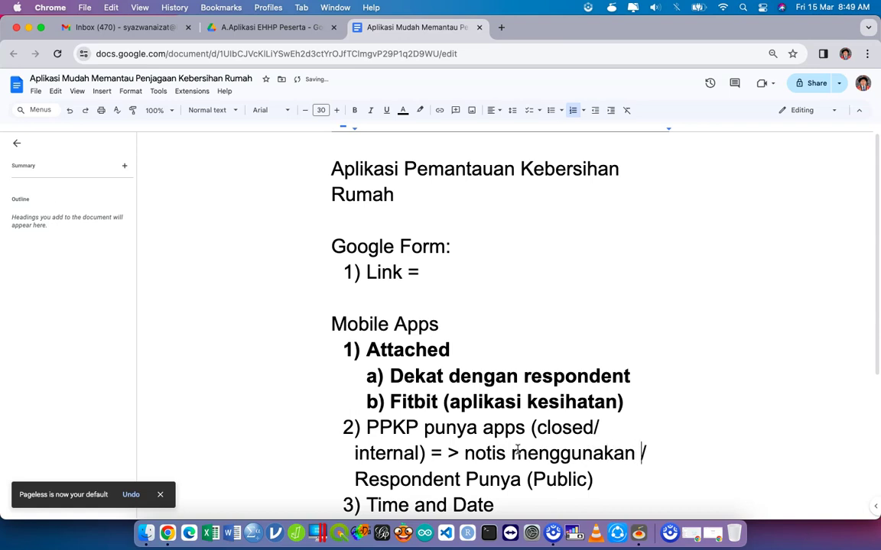
{"action": "type", "text": "Aplikasi"}
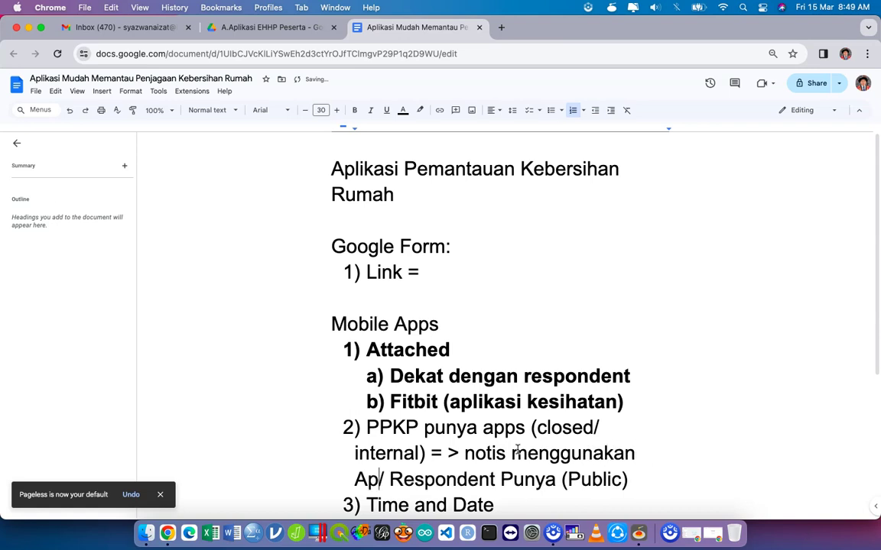
{"action": "type", "text": " =="}
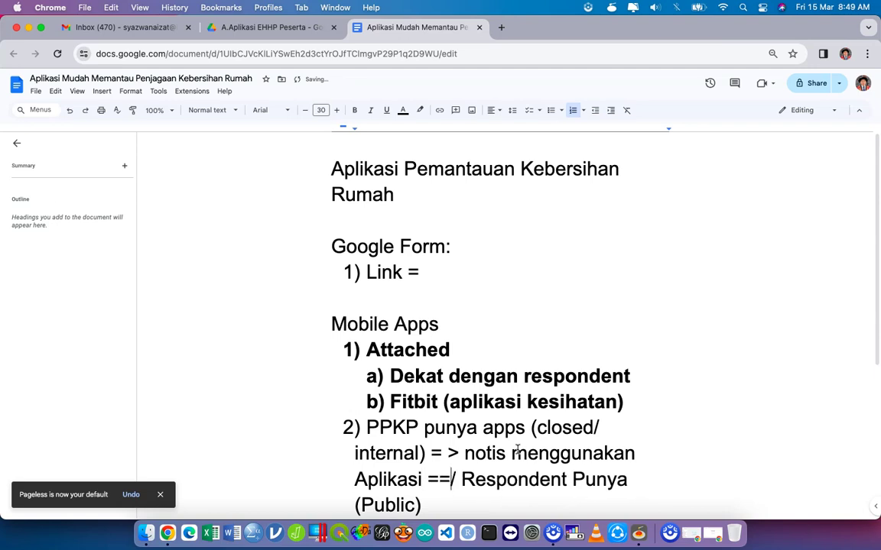
{"action": "type", "text": "> digital"}
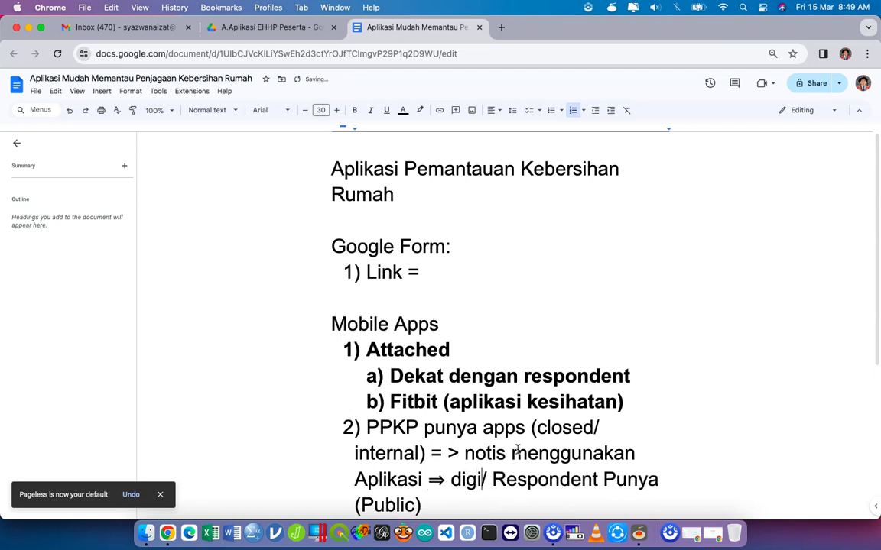
{"action": "type", "text": "? (boleh), analysis"}
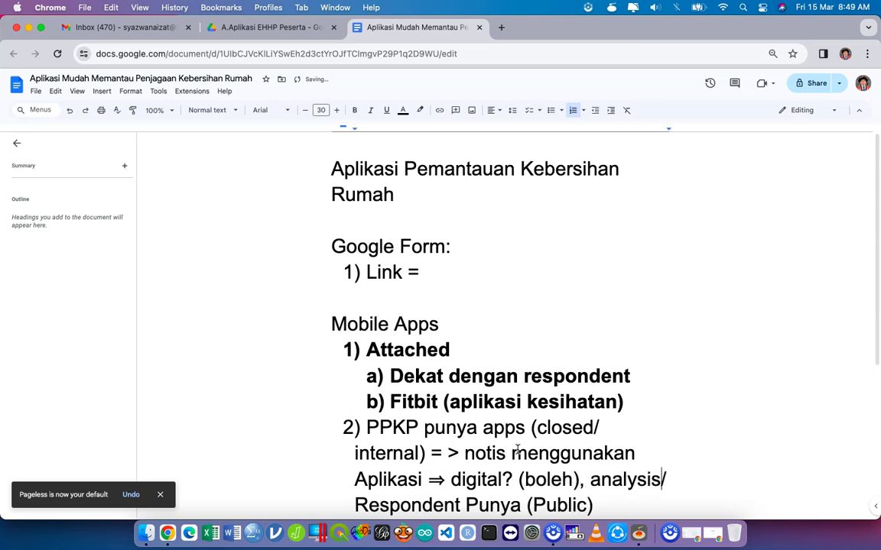
{"action": "type", "text": "?,"}
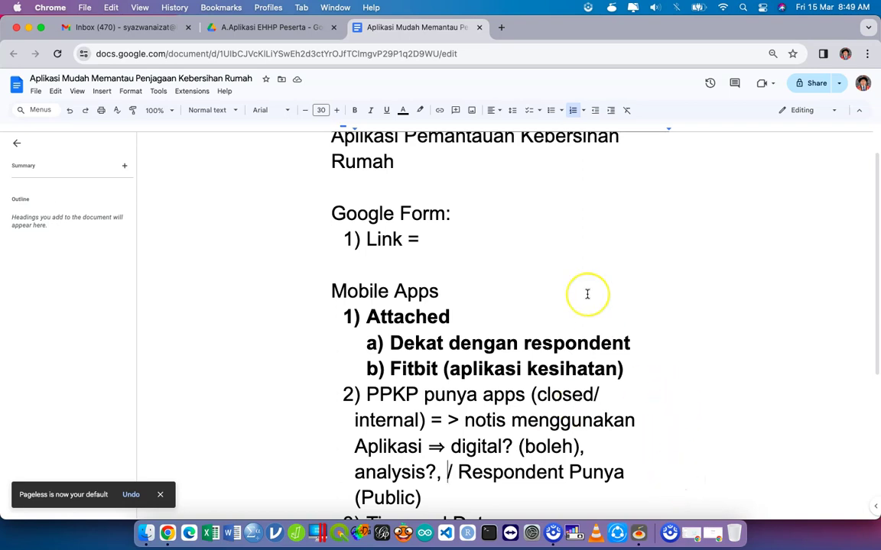
{"action": "scroll", "coordinate": [586, 295], "scroll_direction": "down", "scroll_amount": 5}
{"action": "scroll", "coordinate": [585, 295], "scroll_direction": "up", "scroll_amount": 5}
{"action": "scroll", "coordinate": [585, 290], "scroll_direction": "down", "scroll_amount": 5}
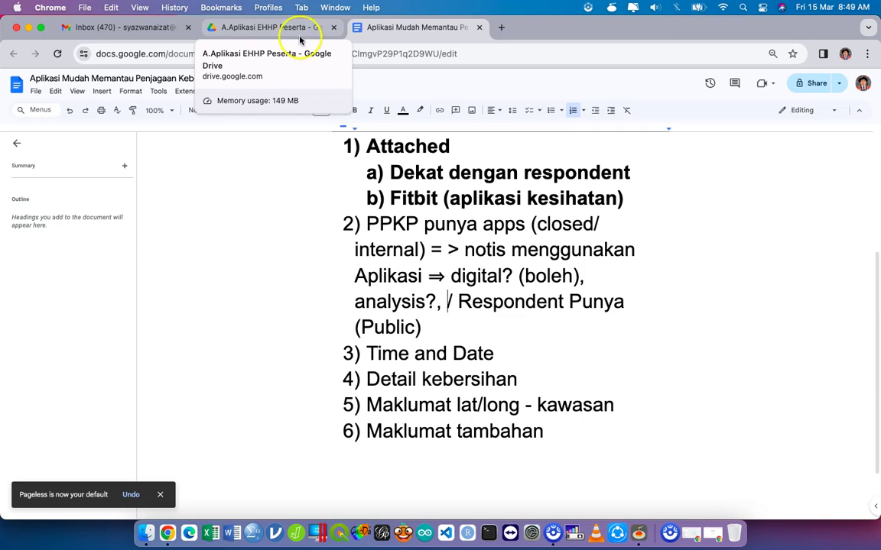
Step: Switch to the "A.Aplikasi EHHP Peserta" Drive folder, reload it, and create a new Google Sheets spreadsheet there
{"action": "left_click", "coordinate": [300, 29]}
{"action": "left_click", "coordinate": [244, 254]}
{"action": "left_click", "coordinate": [57, 53]}
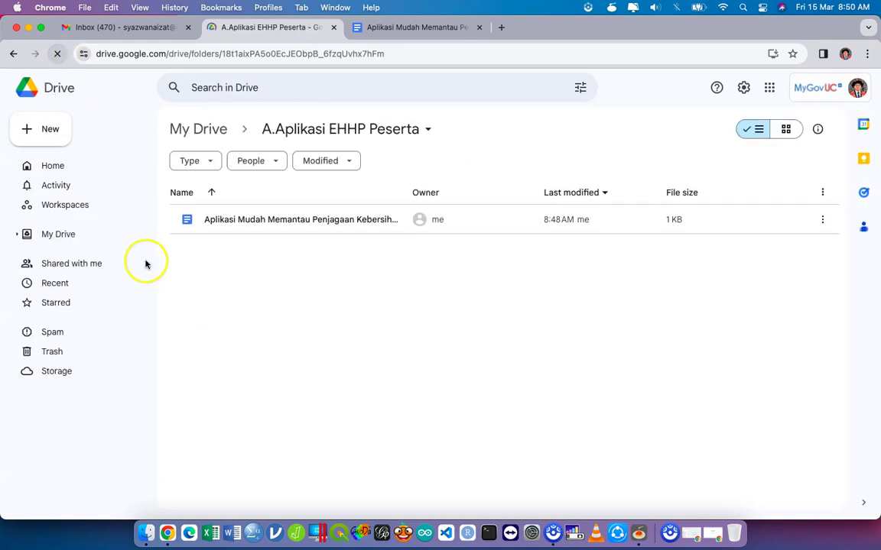
{"action": "left_click", "coordinate": [42, 136]}
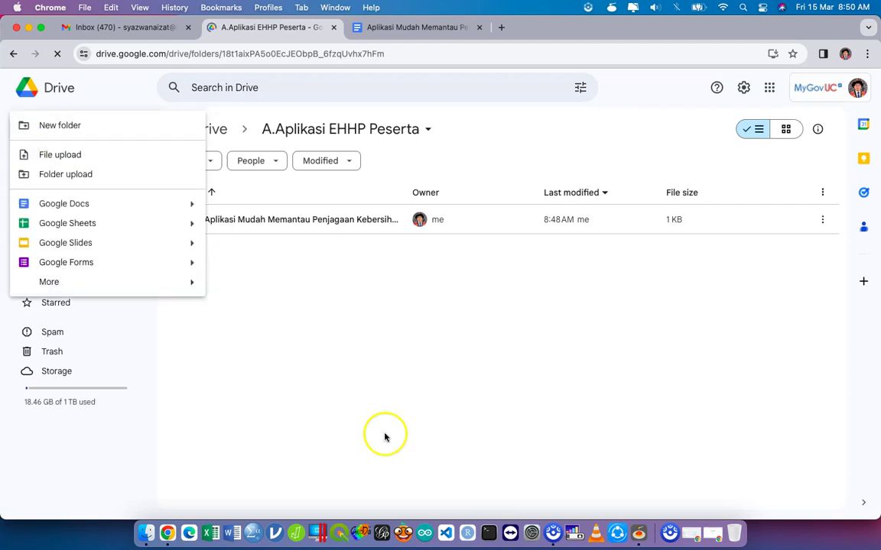
{"action": "left_click", "coordinate": [385, 436]}
{"action": "left_click", "coordinate": [45, 127]}
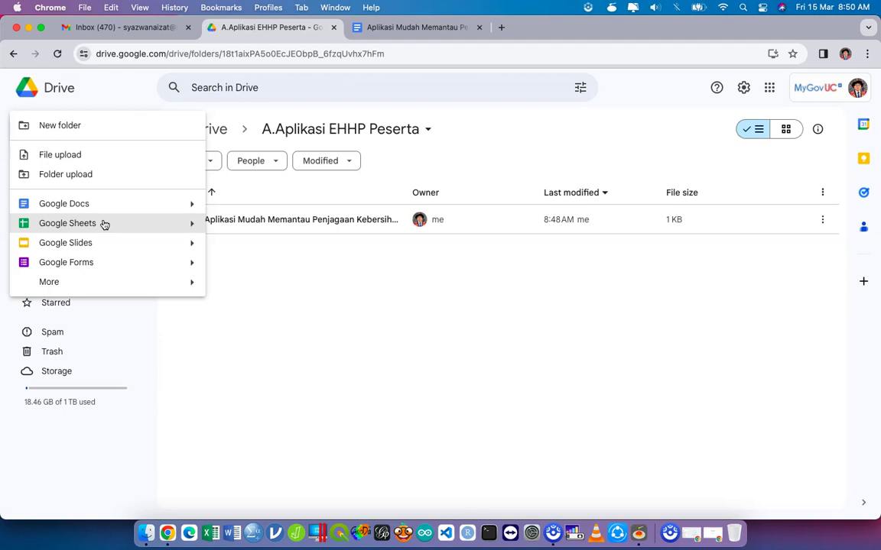
{"action": "left_click", "coordinate": [105, 223]}
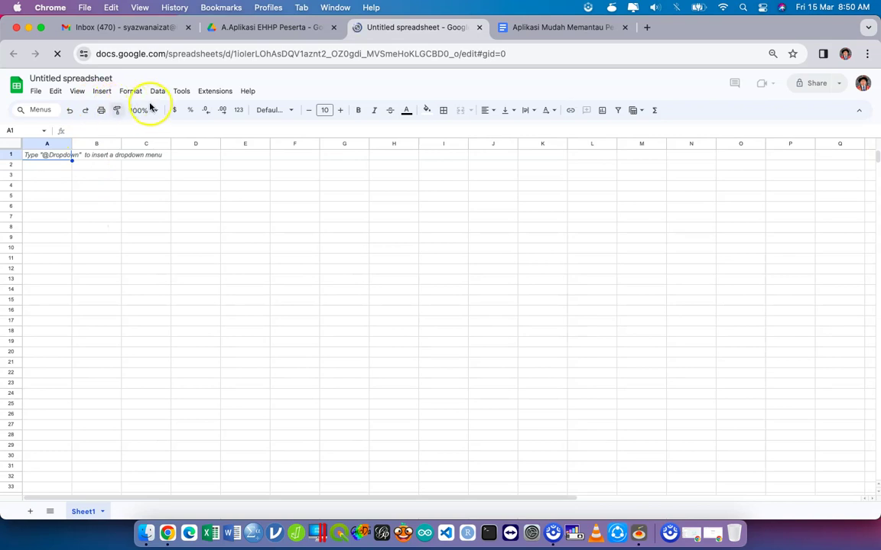
Step: Set the new spreadsheet's zoom to 200% and rename the file "Aplikasi Maklumat Siasatan Kebersihan Umum - PKP"
{"action": "left_click", "coordinate": [151, 109]}
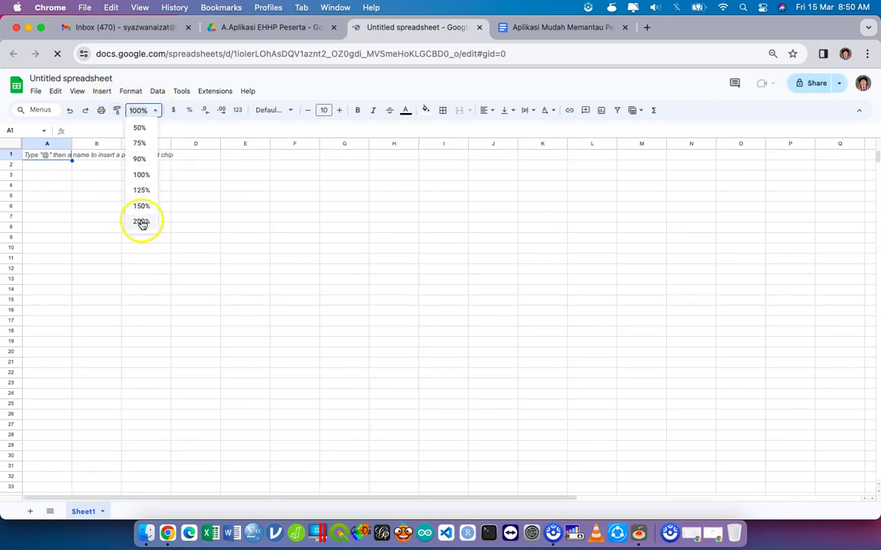
{"action": "left_click", "coordinate": [142, 221]}
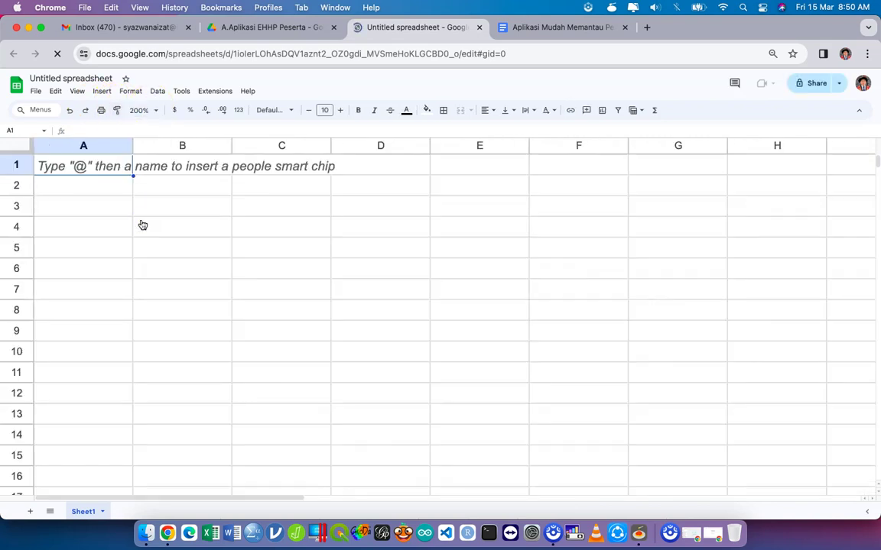
{"action": "left_click", "coordinate": [85, 78]}
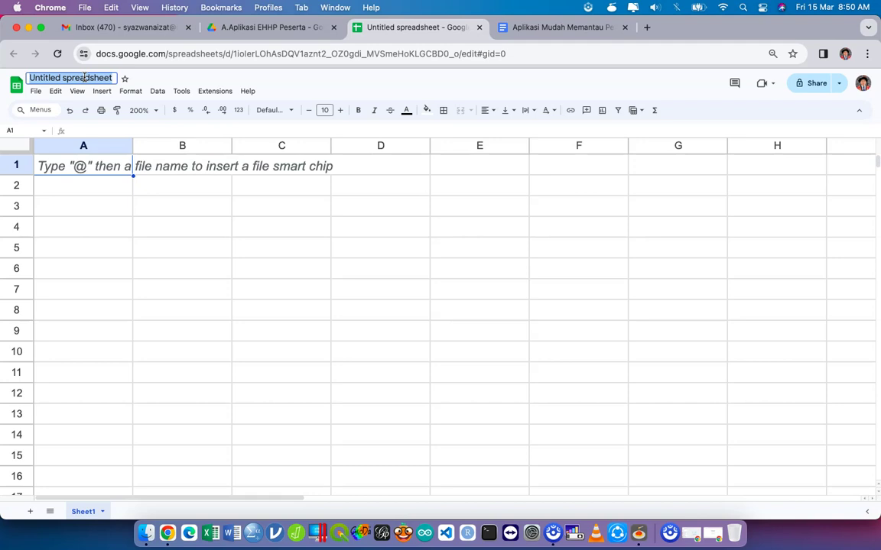
{"action": "type", "text": "Apli"}
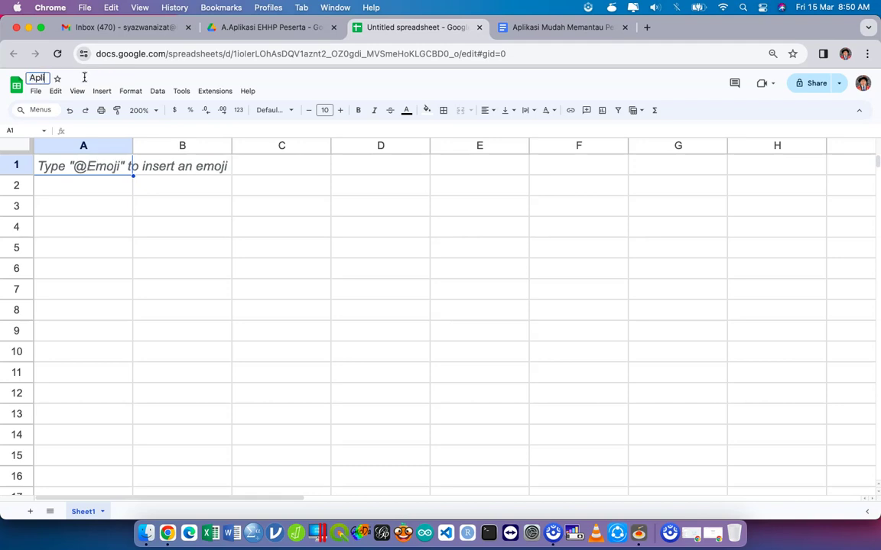
{"action": "type", "text": "kasi Maklumat Siasatan"}
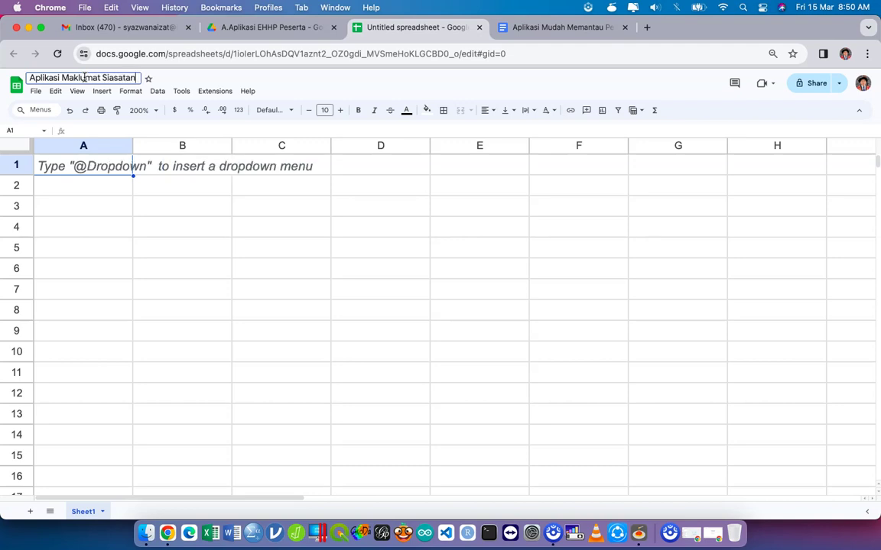
{"action": "type", "text": " Kebersiha"}
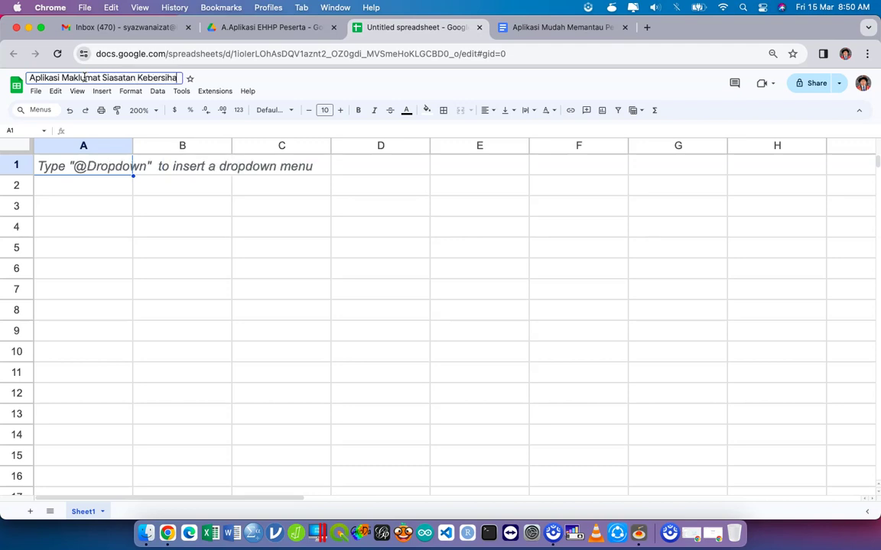
{"action": "type", "text": "n Umum - PKP"}
{"action": "key", "text": "Return"}
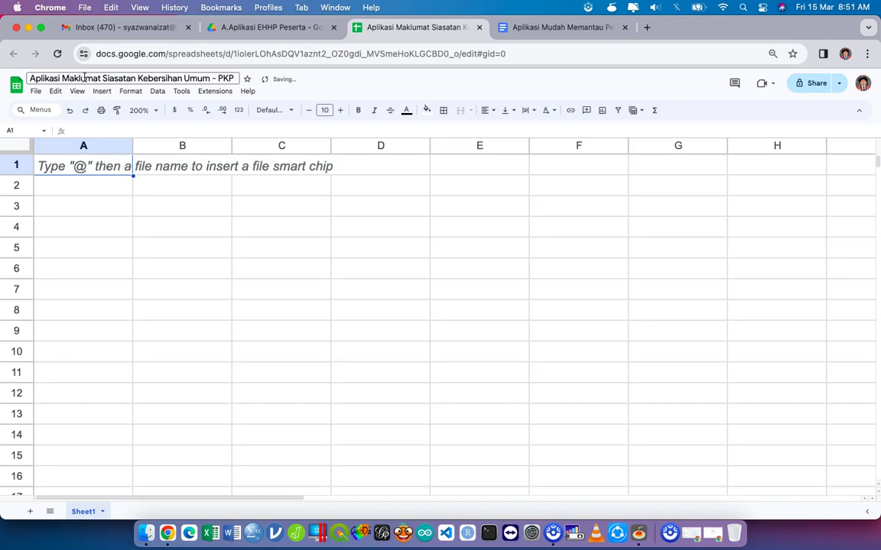
{"action": "key", "text": "super+z"}
{"action": "key", "text": "super+shift+z"}
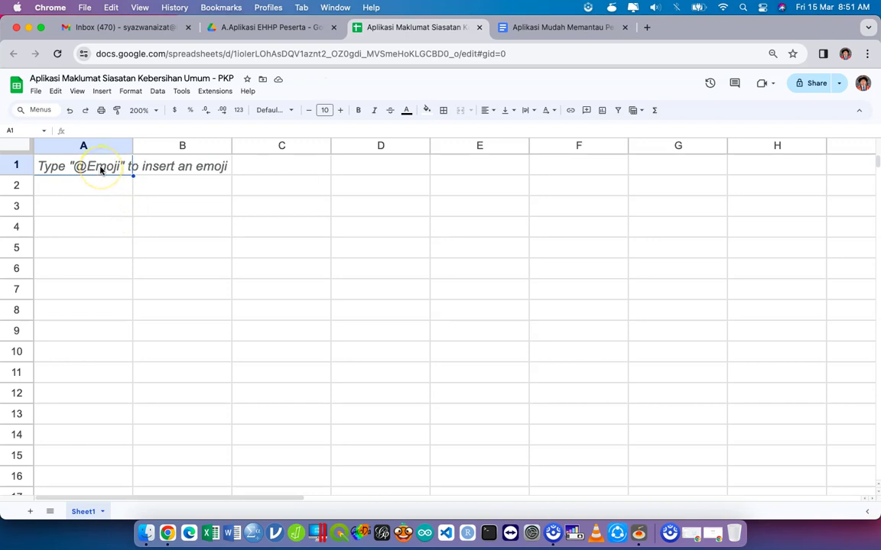
Step: Enter the column headers "id" in cell A1 and "Assessor" in cell B1
{"action": "type", "text": "id"}
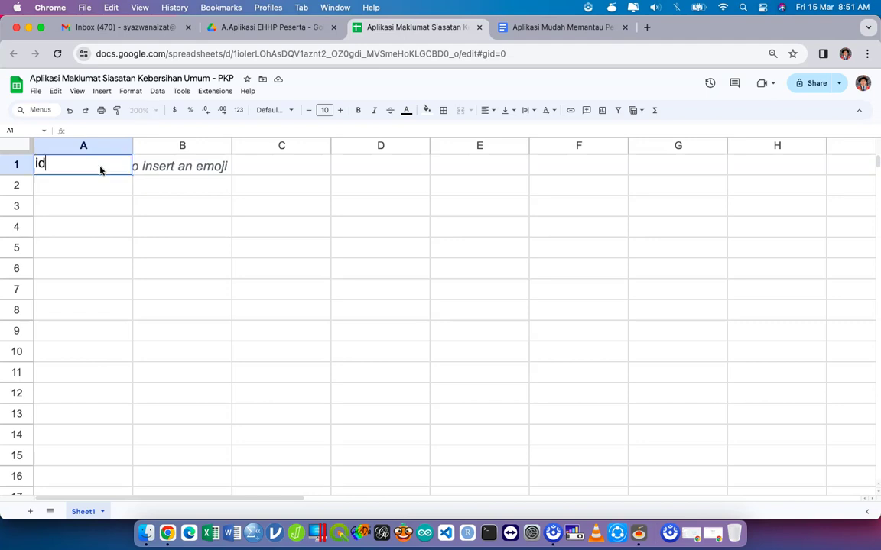
{"action": "key", "text": "Tab"}
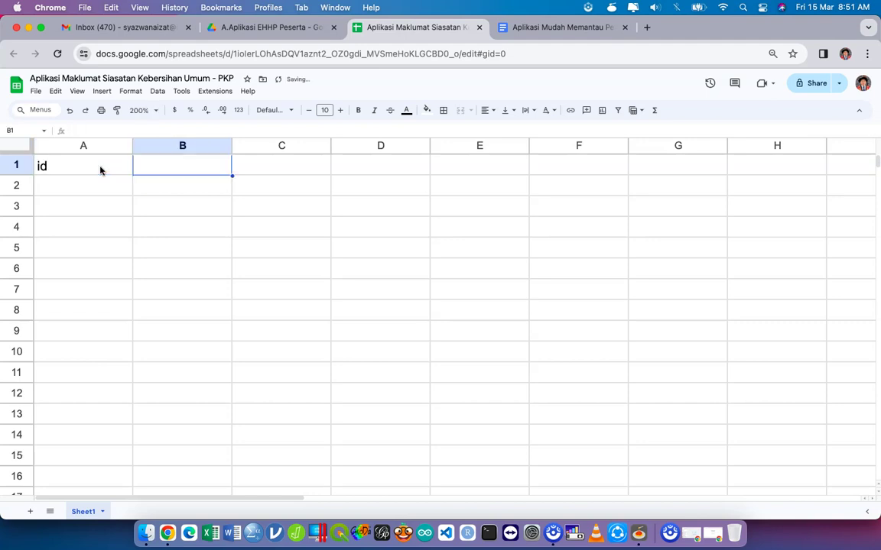
{"action": "type", "text": "As"}
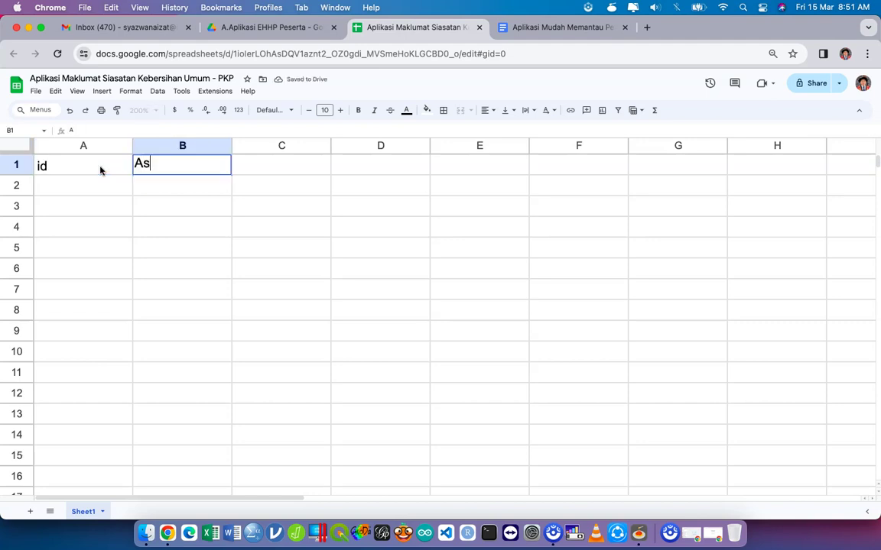
{"action": "type", "text": "sessor"}
{"action": "key", "text": "Tab"}
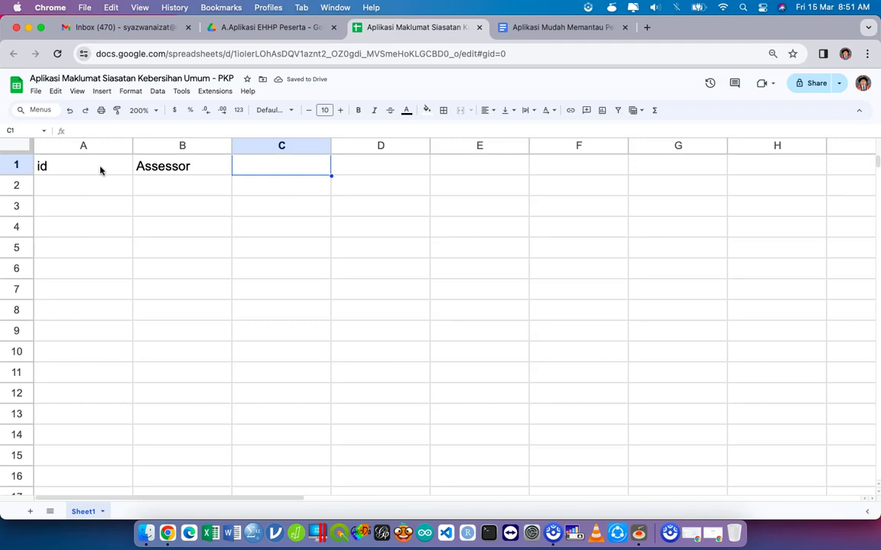
Step: Enter the column headers "Time" in cell C1 and "Date" in cell D1
{"action": "type", "text": "T"}
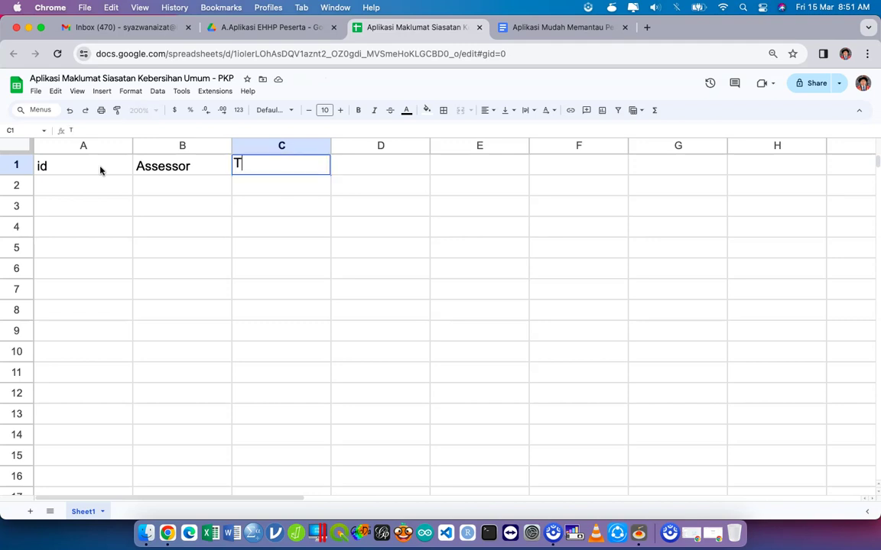
{"action": "type", "text": "imde"}
{"action": "key", "text": "BackSpace"}
{"action": "key", "text": "BackSpace"}
{"action": "type", "text": "e"}
{"action": "key", "text": "Tab"}
{"action": "type", "text": "date"}
{"action": "key", "text": "BackSpace"}
{"action": "key", "text": "BackSpace"}
{"action": "key", "text": "BackSpace"}
{"action": "key", "text": "BackSpace"}
{"action": "type", "text": "Date"}
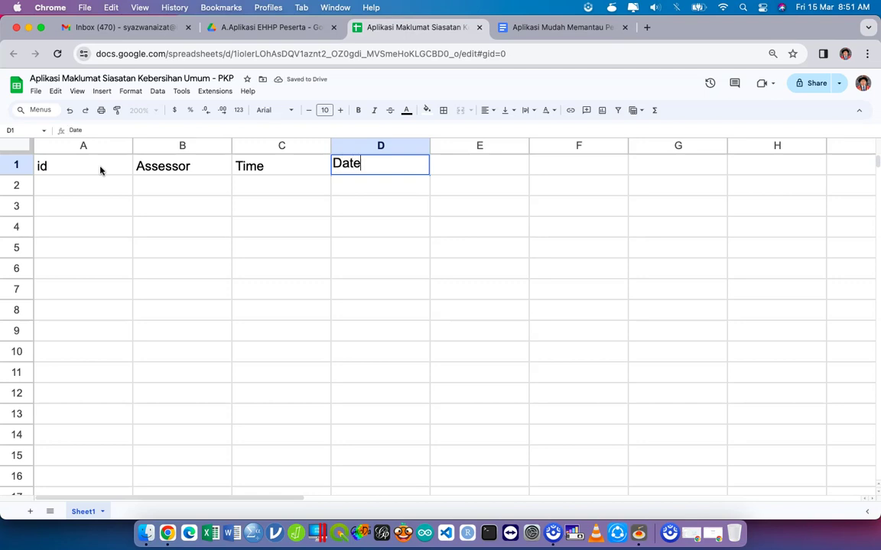
{"action": "key", "text": "Tab"}
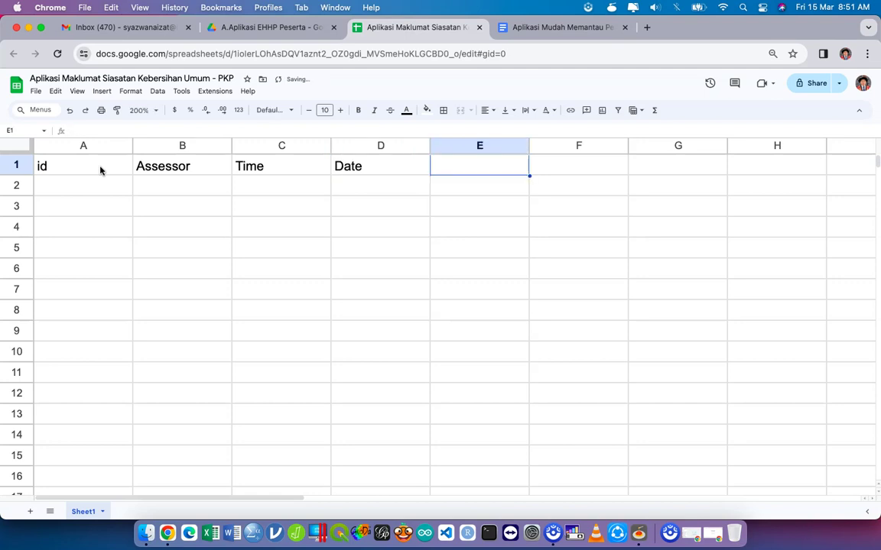
Step: Enter the column headers "Address" in E1 and "Latlong" in F1, ending with cell G1 selected
{"action": "type", "text": "Address"}
{"action": "key", "text": "Tab"}
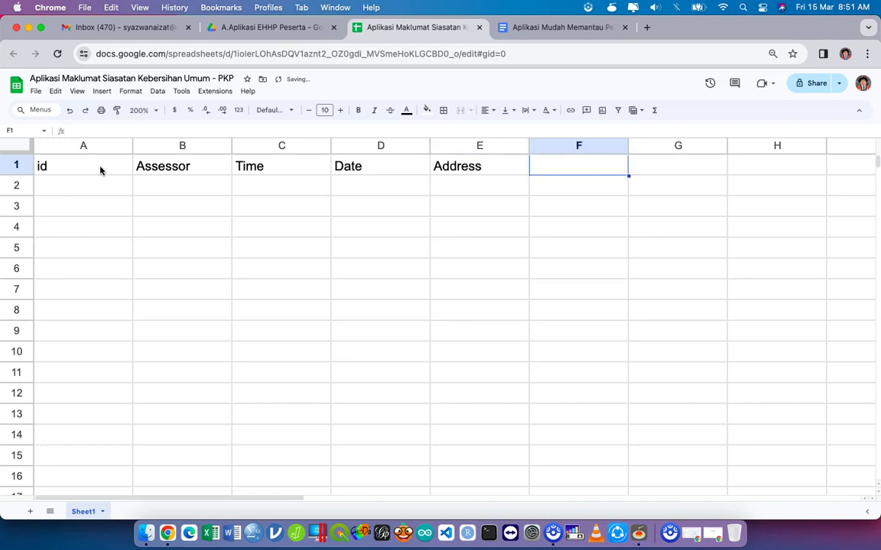
{"action": "type", "text": "Lat"}
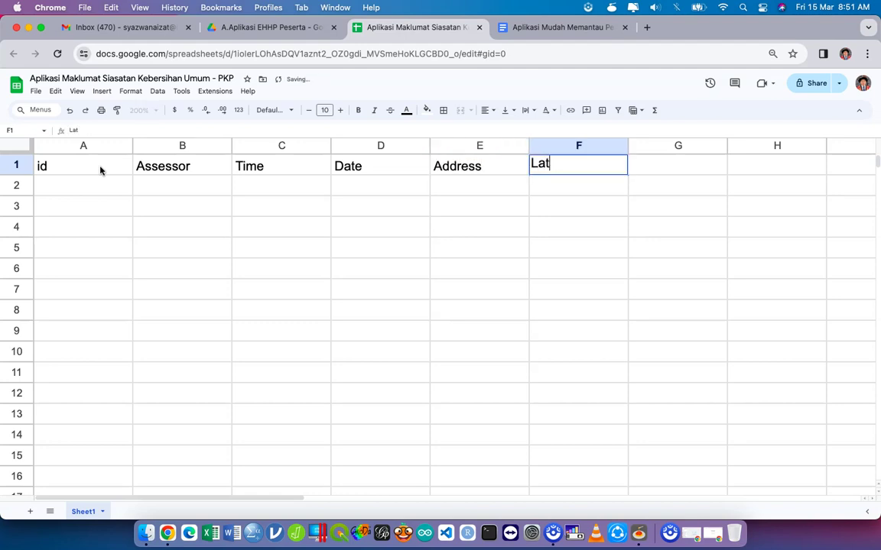
{"action": "type", "text": "iong"}
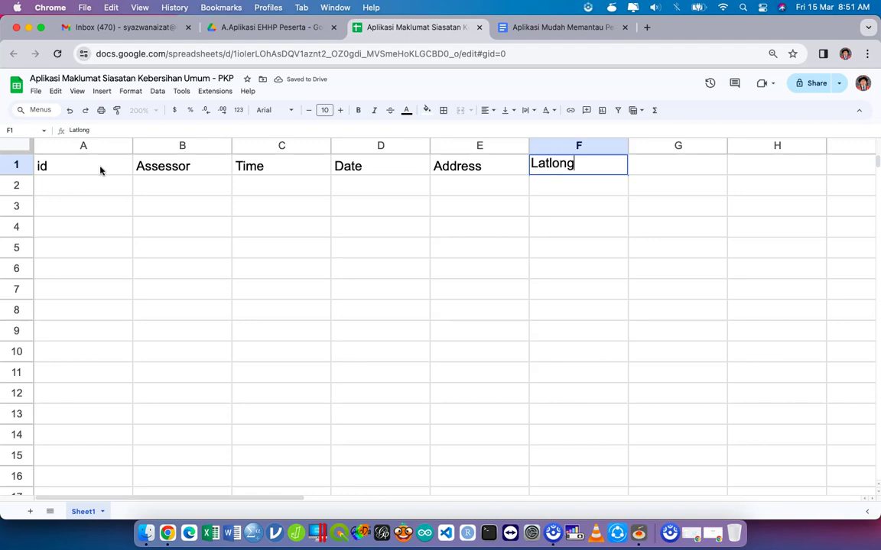
{"action": "double_click", "coordinate": [504, 165]}
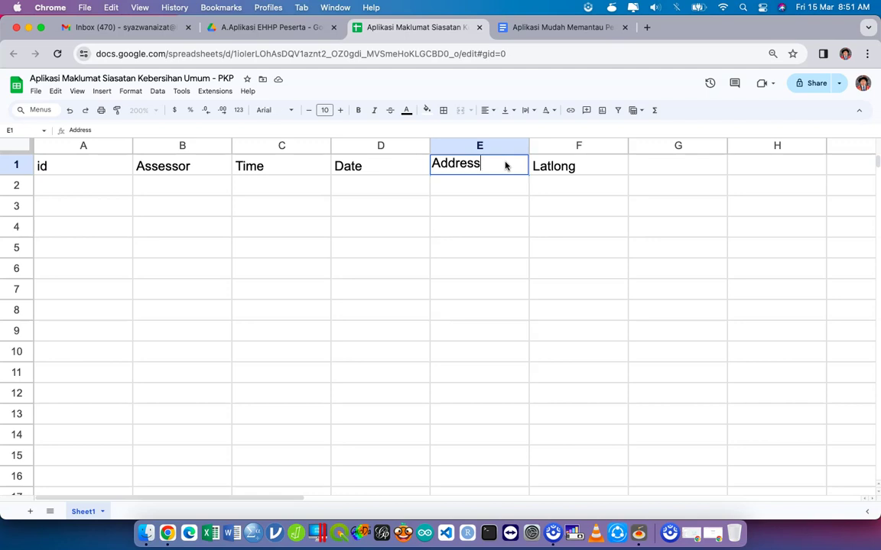
{"action": "key", "text": "Return"}
{"action": "key", "text": "Right"}
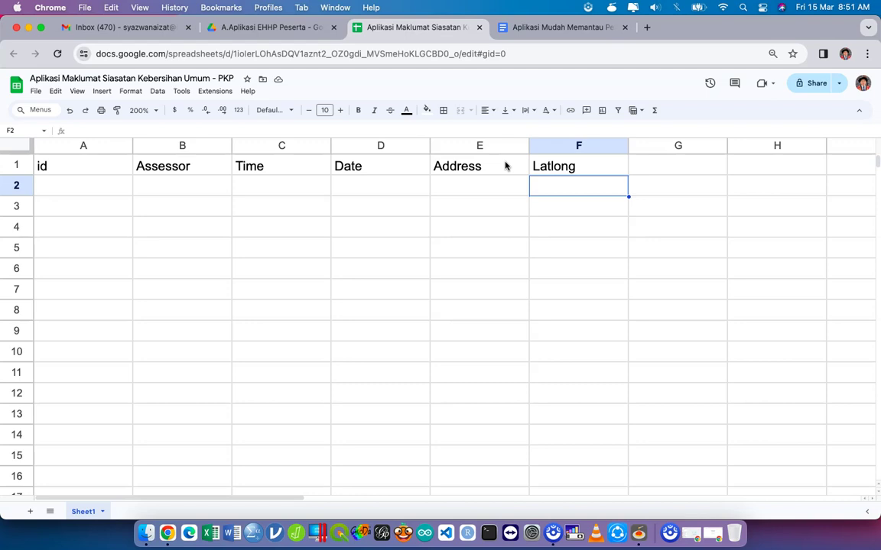
{"action": "key", "text": "Right"}
{"action": "key", "text": "Up"}
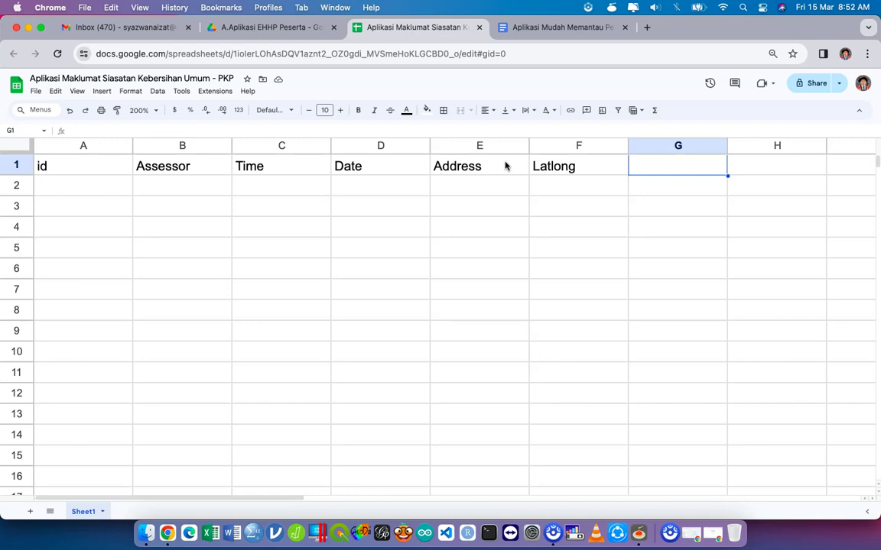
{"action": "type", "text": "Env1"}
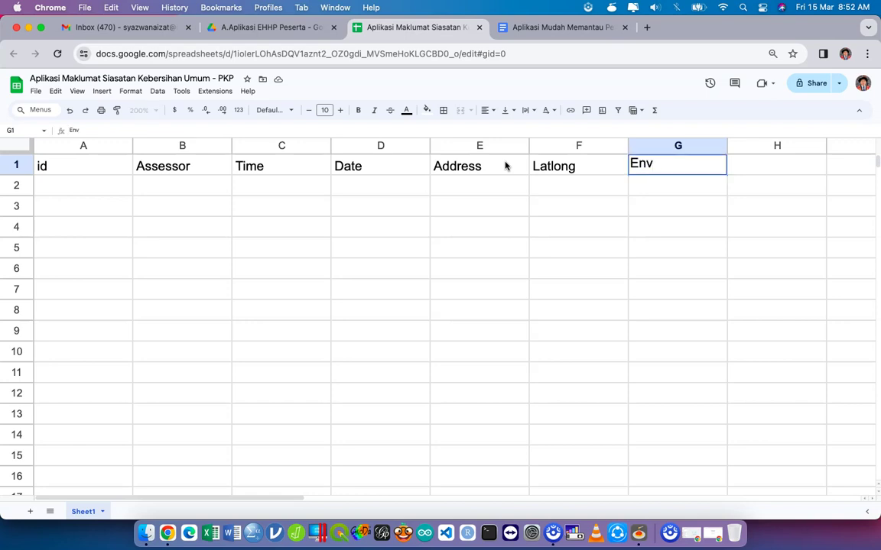
{"action": "key", "text": "BackSpace"}
{"action": "key", "text": "BackSpace"}
{"action": "key", "text": "BackSpace"}
{"action": "key", "text": "BackSpace"}
{"action": "key", "text": "Escape"}
{"action": "type", "text": "Sampah"}
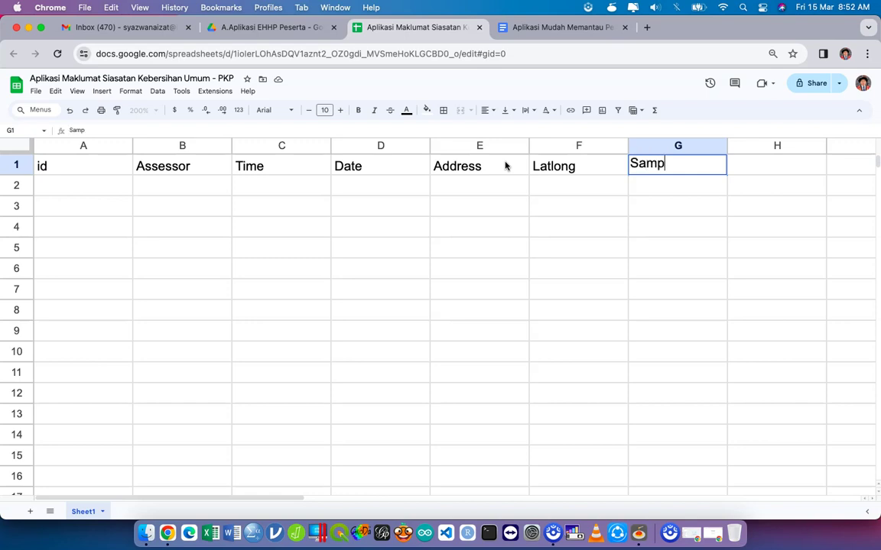
{"action": "key", "text": "BackSpace"}
{"action": "key", "text": "BackSpace"}
{"action": "key", "text": "BackSpace"}
{"action": "key", "text": "BackSpace"}
{"action": "key", "text": "BackSpace"}
{"action": "key", "text": "BackSpace"}
Step: Enter "Rubissh" as the column header in cell G1
{"action": "type", "text": "Rubissh"}
{"action": "key", "text": "BackSpace"}
{"action": "key", "text": "BackSpace"}
{"action": "key", "text": "BackSpace"}
{"action": "key", "text": "BackSpace"}
{"action": "type", "text": "issh"}
{"action": "key", "text": "Tab"}
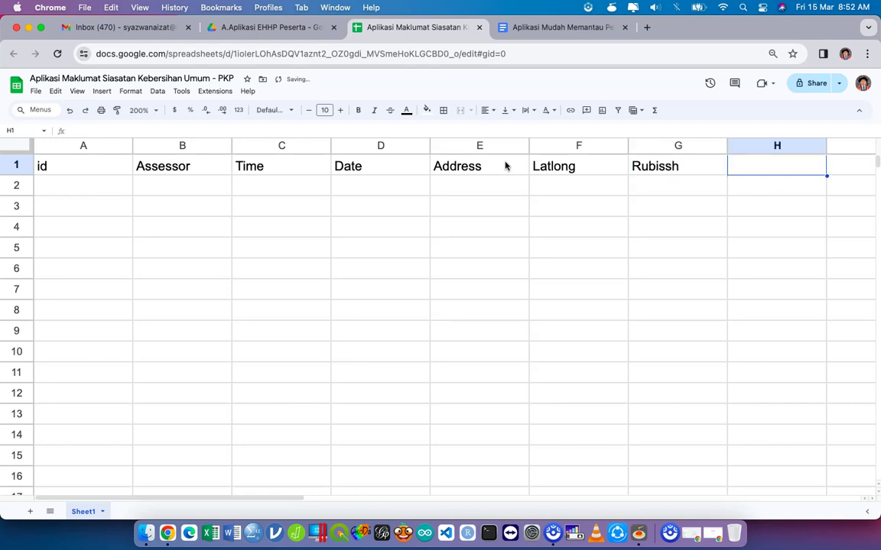
Step: Replace the header in cell G1 with "Sampah" and enter "Air Limbah" as the header in H1
{"action": "key", "text": "Left"}
{"action": "key", "text": "Delete"}
{"action": "type", "text": "S"}
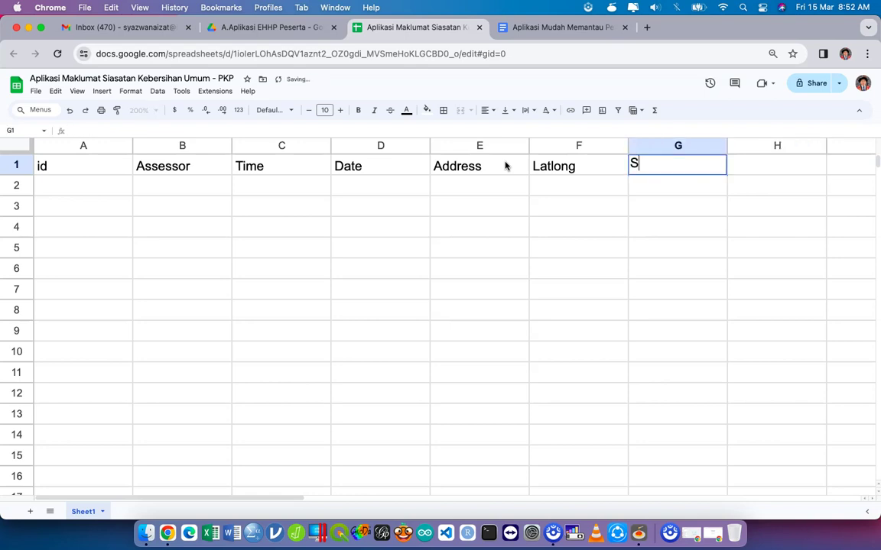
{"action": "type", "text": "ampah"}
{"action": "key", "text": "Tab"}
{"action": "type", "text": "Air "}
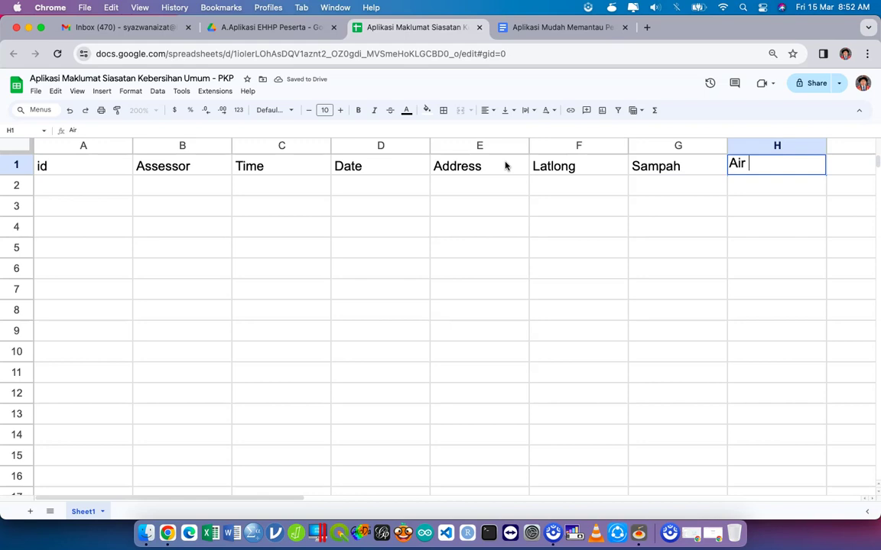
{"action": "type", "text": "Limbah"}
{"action": "key", "text": "Tab"}
Step: Insert a column before the "Air Limbah" column and enter "Sampah Picture" as its header in H1
{"action": "key", "text": "Left"}
{"action": "key", "text": "Left"}
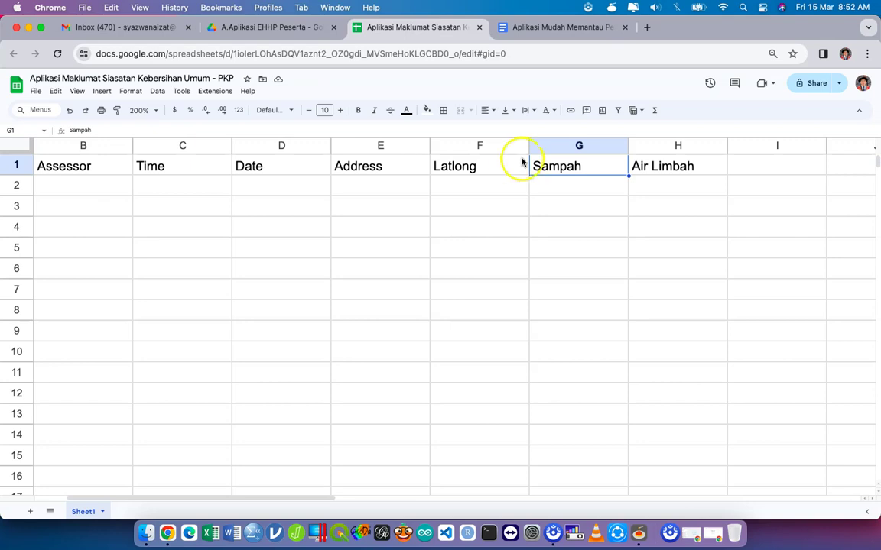
{"action": "left_click", "coordinate": [639, 151]}
{"action": "right_click", "coordinate": [639, 151]}
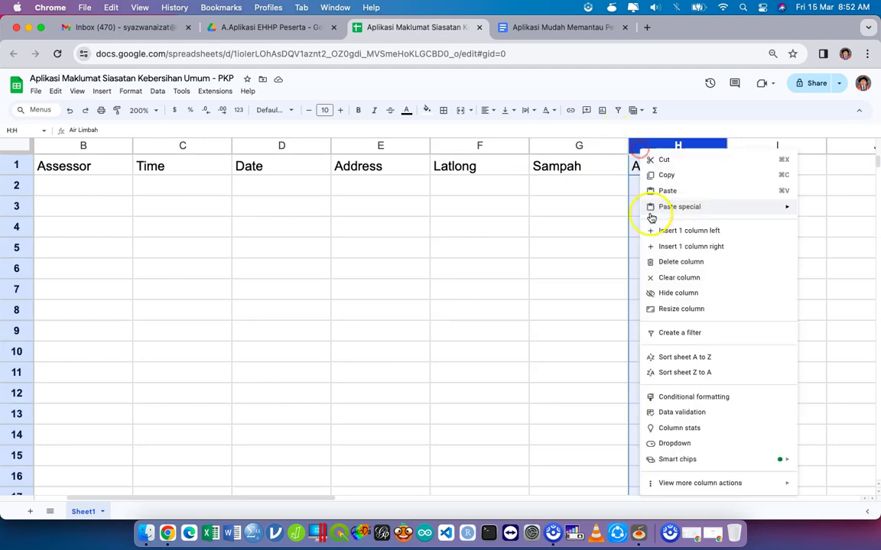
{"action": "left_click", "coordinate": [656, 230]}
{"action": "left_click", "coordinate": [665, 171]}
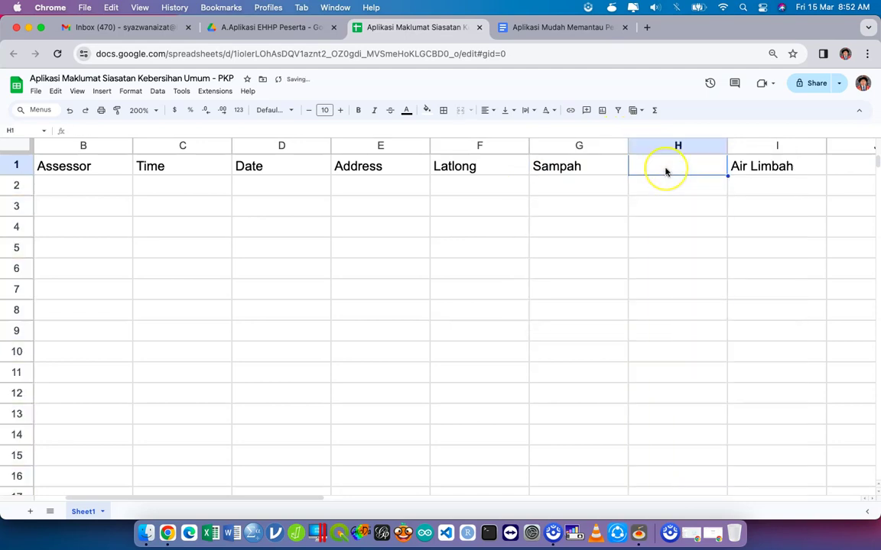
{"action": "type", "text": "Sampah "}
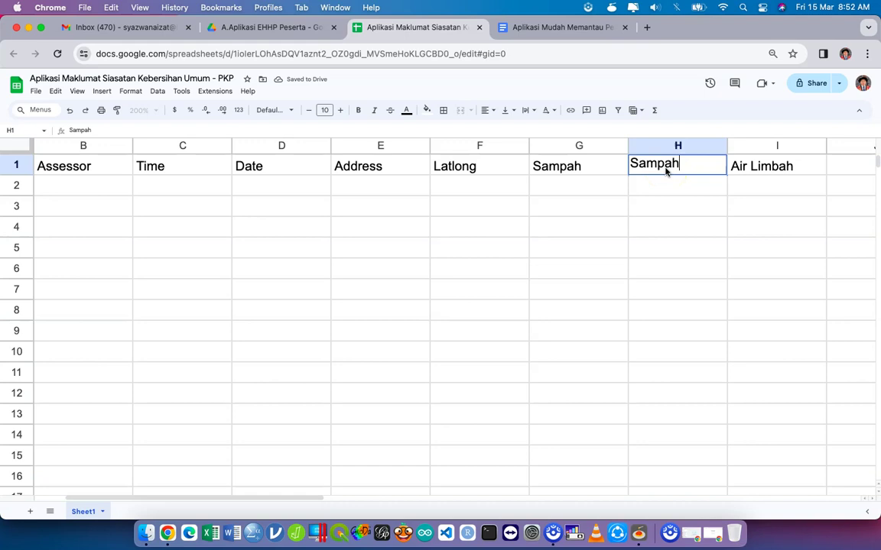
{"action": "type", "text": "Picture"}
{"action": "key", "text": "Tab"}
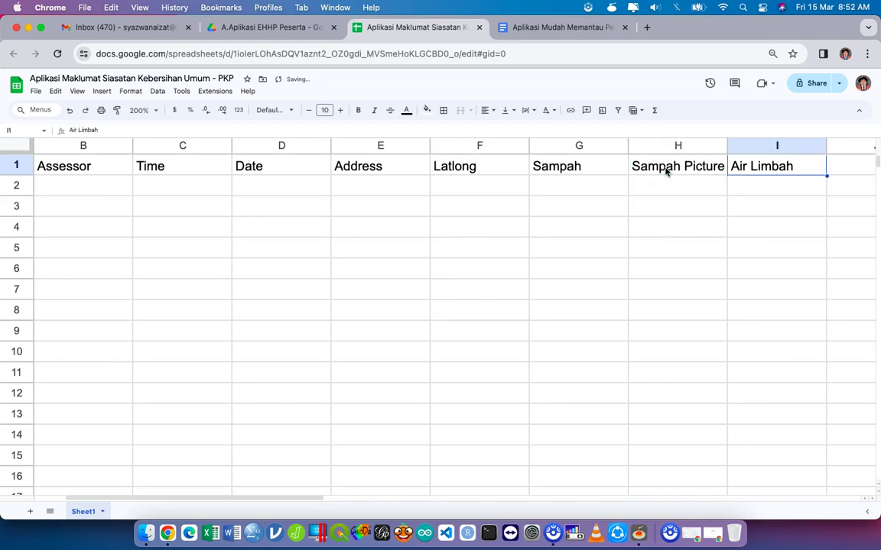
Step: Insert another column before "Air Limbah" and enter "Sampah Komen" as its header in I1
{"action": "left_click", "coordinate": [780, 146]}
{"action": "right_click", "coordinate": [780, 145]}
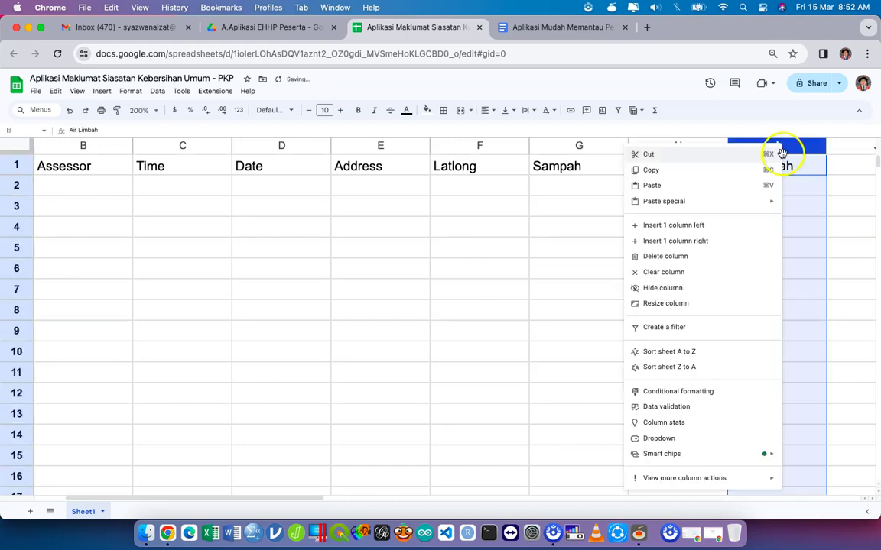
{"action": "left_click", "coordinate": [753, 222]}
{"action": "left_click", "coordinate": [748, 166]}
{"action": "type", "text": "Sam"}
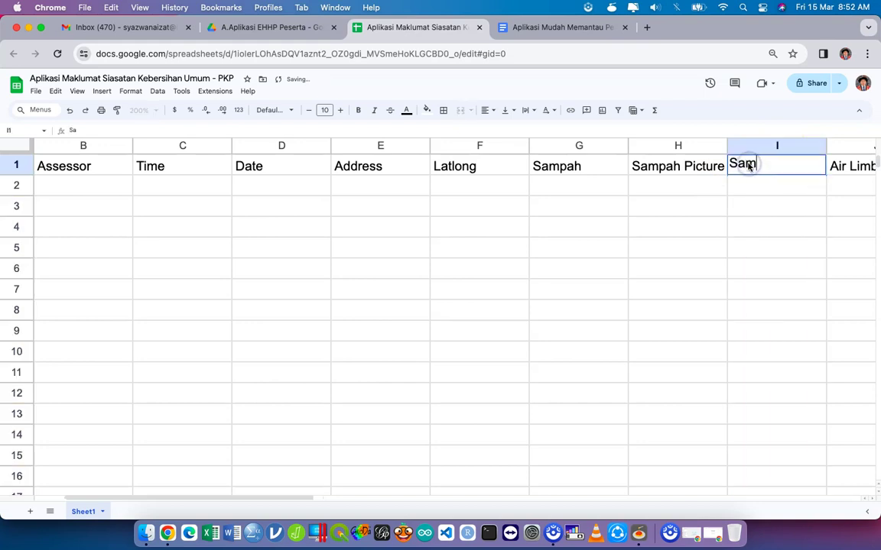
{"action": "type", "text": "pah Komen"}
{"action": "key", "text": "Tab"}
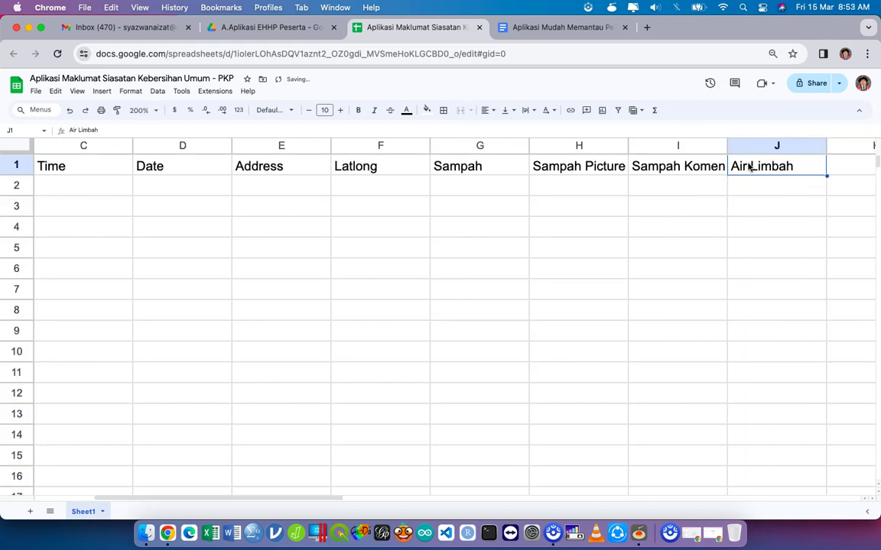
{"action": "left_click", "coordinate": [482, 168]}
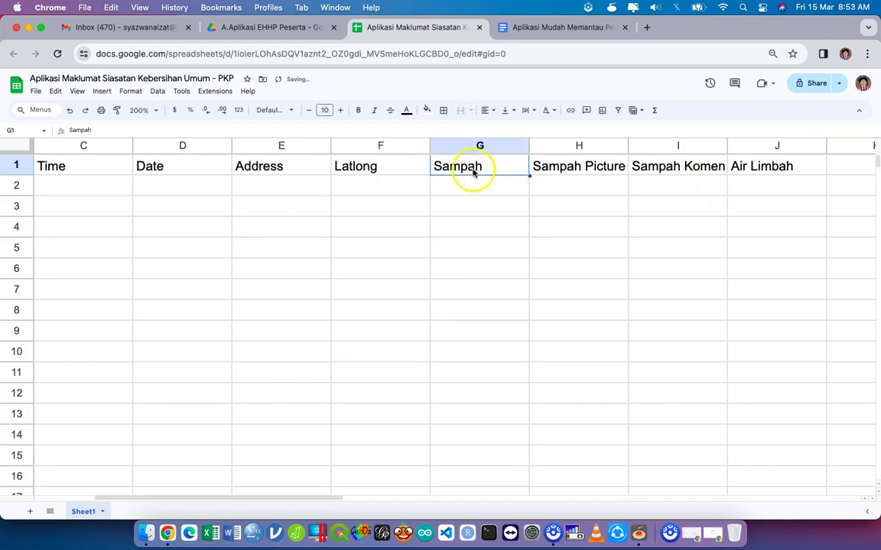
{"action": "left_click", "coordinate": [488, 192]}
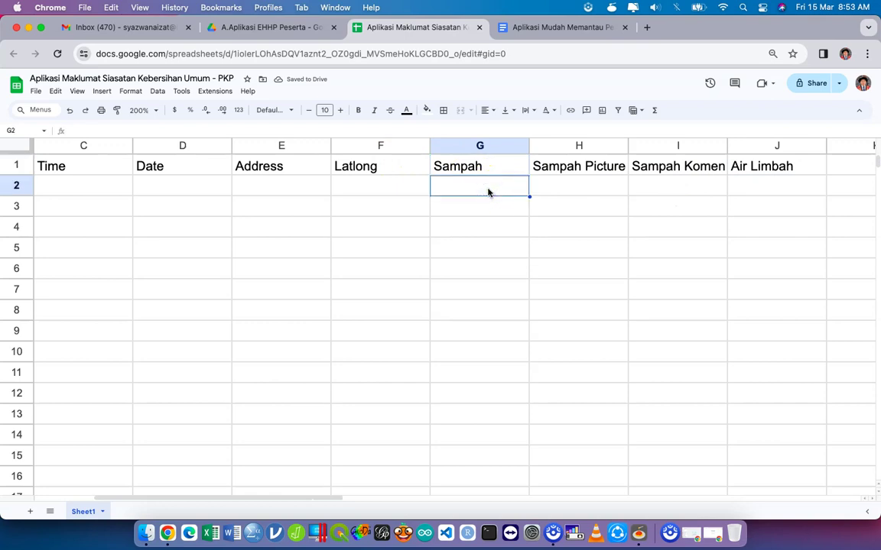
{"action": "left_click", "coordinate": [476, 173]}
{"action": "left_click", "coordinate": [570, 168]}
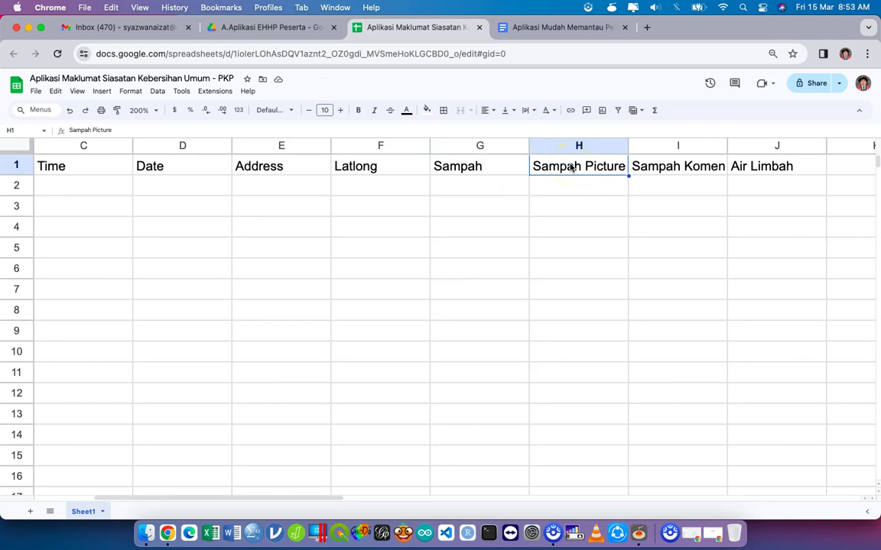
{"action": "left_click", "coordinate": [686, 158]}
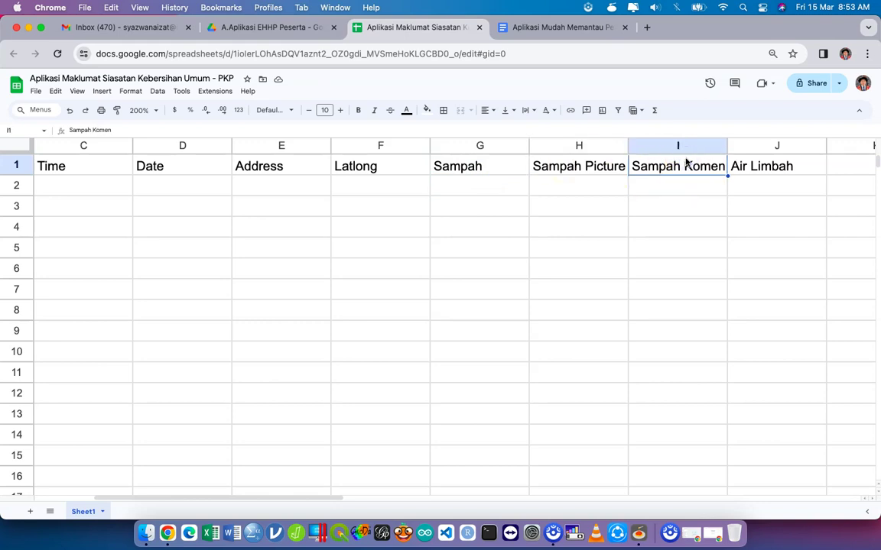
{"action": "left_click", "coordinate": [764, 172]}
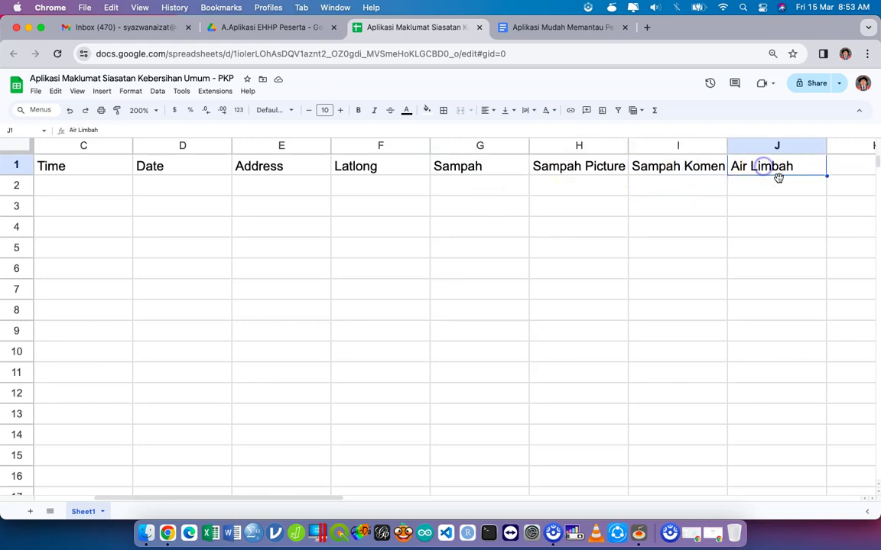
Step: Enter "Air Limbah Picture" as the column header in cell K1
{"action": "left_click", "coordinate": [837, 166]}
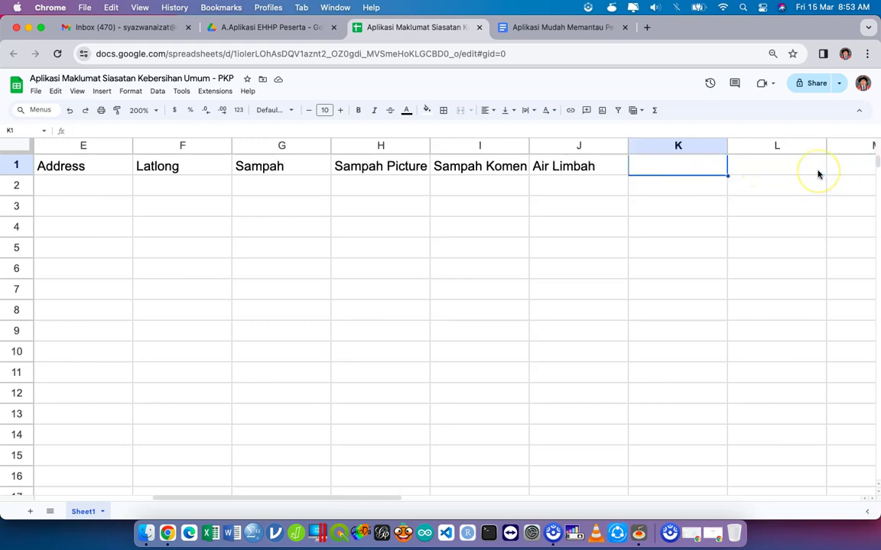
{"action": "type", "text": "Air Limba"}
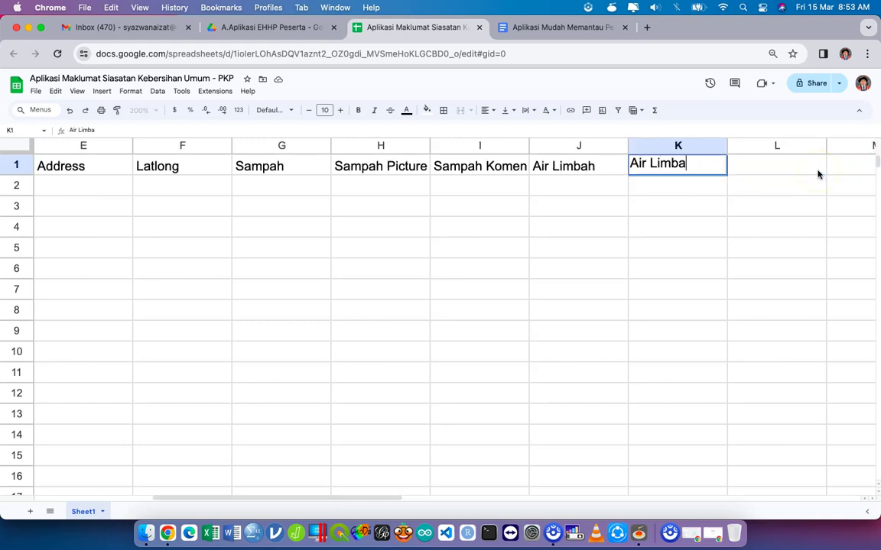
{"action": "type", "text": "h Picture"}
Step: Enter "Air Limbah Komen" as the header in L1 and "Total" as the header in M1
{"action": "left_click", "coordinate": [817, 174]}
{"action": "type", "text": "Air Limb"}
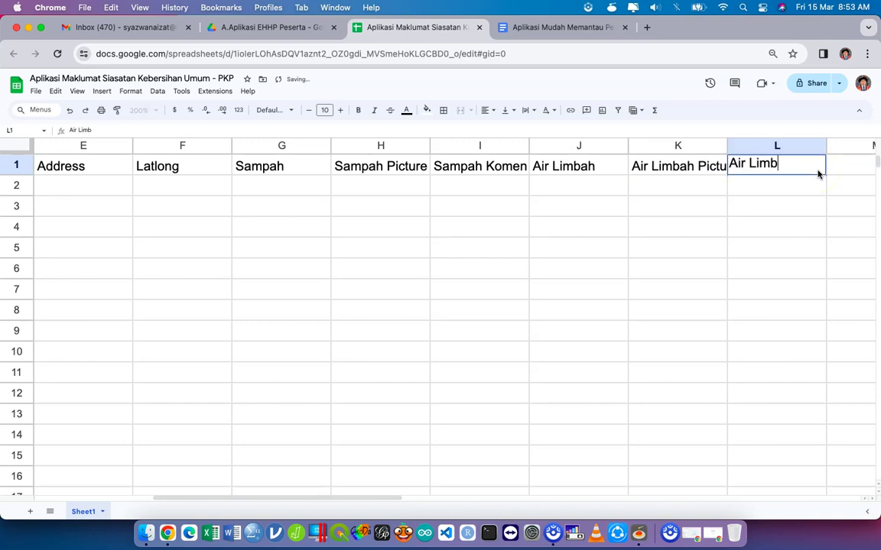
{"action": "type", "text": "ah Komen"}
{"action": "key", "text": "Tab"}
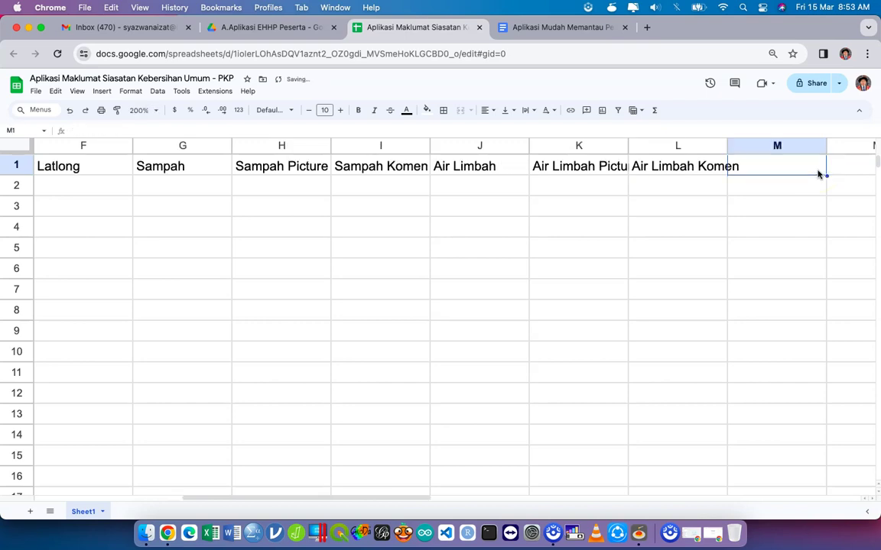
{"action": "type", "text": "Total"}
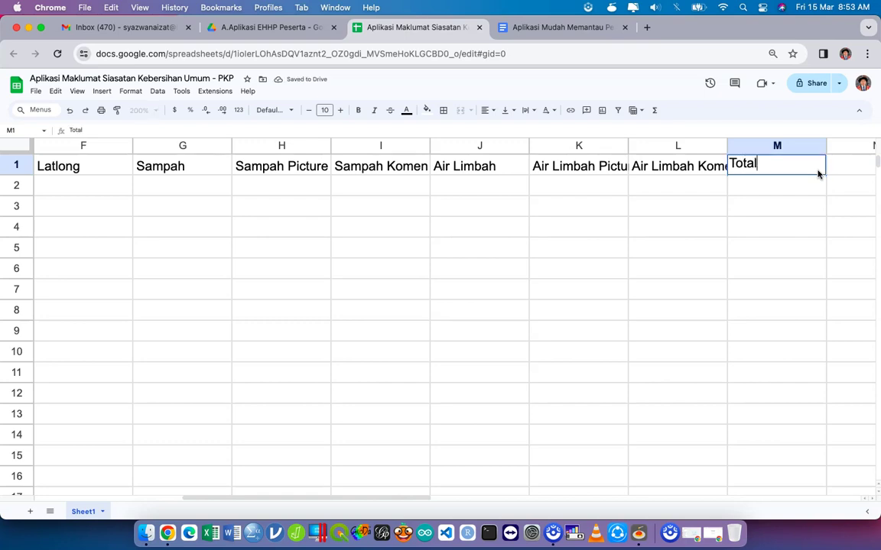
{"action": "key", "text": "Tab"}
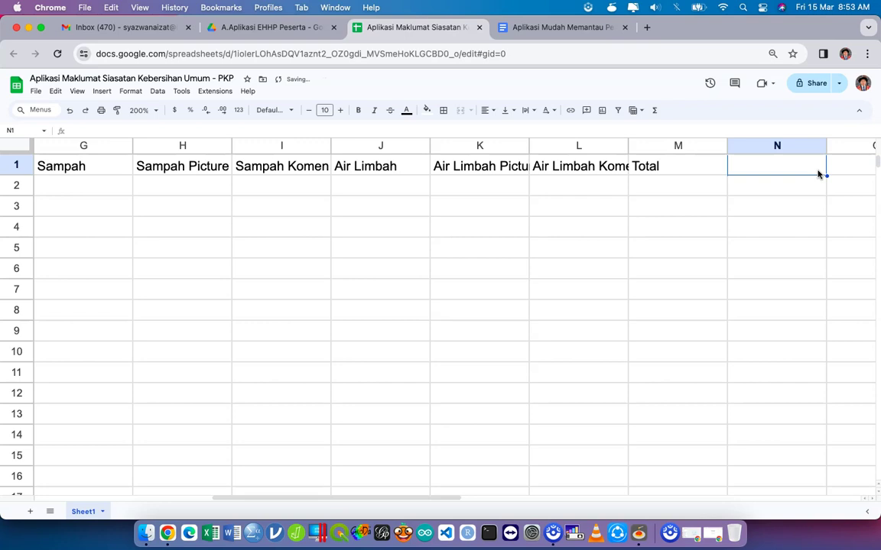
Step: Review the row 1 headers from "Total" back to "Sampah" in cell G1
{"action": "key", "text": "Left"}
{"action": "key", "text": "Left"}
{"action": "key", "text": "Left"}
{"action": "key", "text": "Left"}
{"action": "key", "text": "Left"}
{"action": "key", "text": "Left"}
{"action": "key", "text": "Left"}
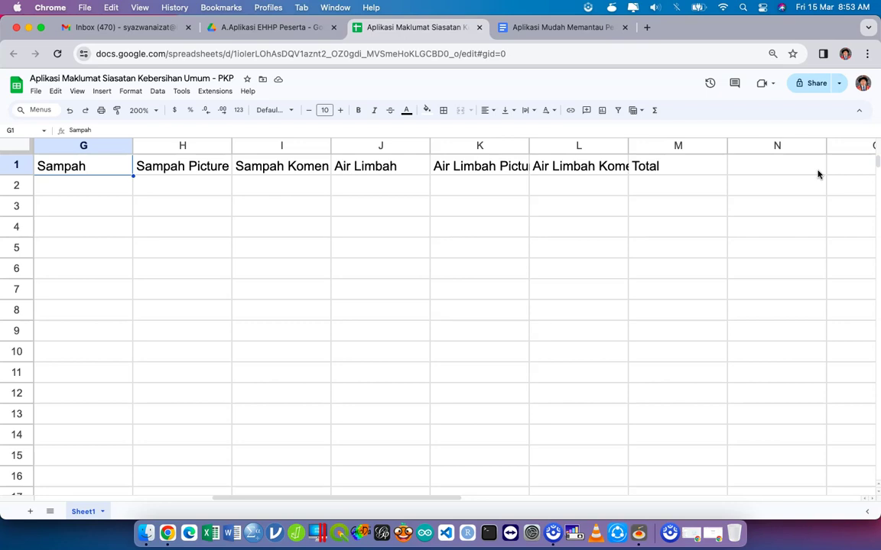
Step: Enter "pdf" as the column header in cell N1, after the "Total" column
{"action": "key", "text": "Right"}
{"action": "key", "text": "Right"}
{"action": "key", "text": "Right"}
{"action": "key", "text": "Right"}
{"action": "key", "text": "Right"}
{"action": "key", "text": "Right"}
{"action": "key", "text": "Right"}
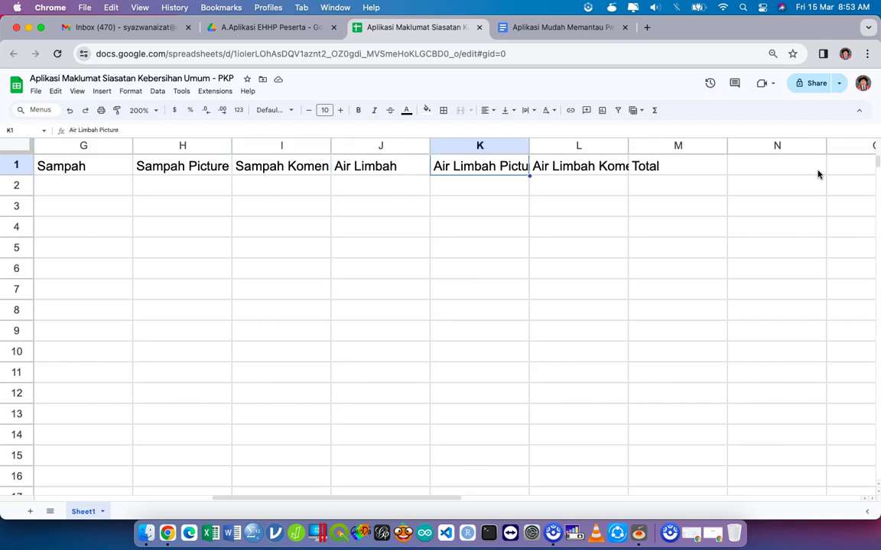
{"action": "type", "text": "pdf"}
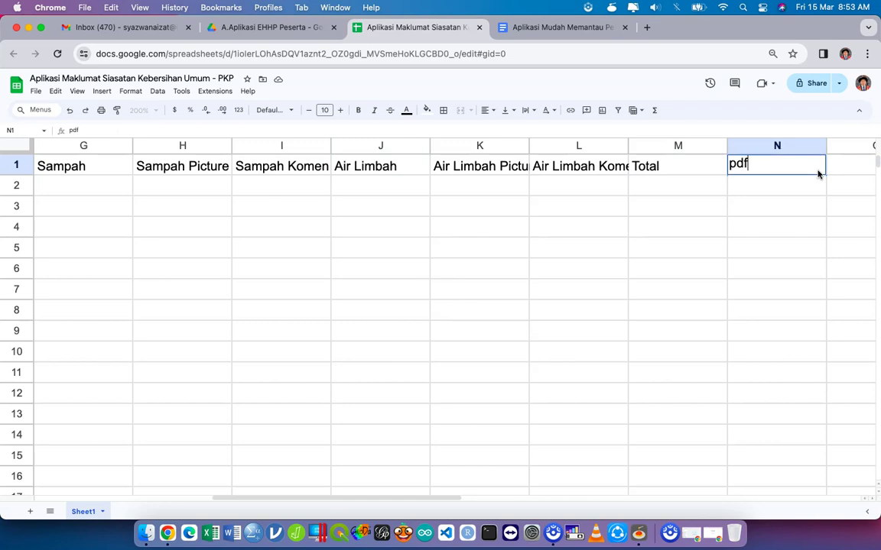
{"action": "key", "text": "Tab"}
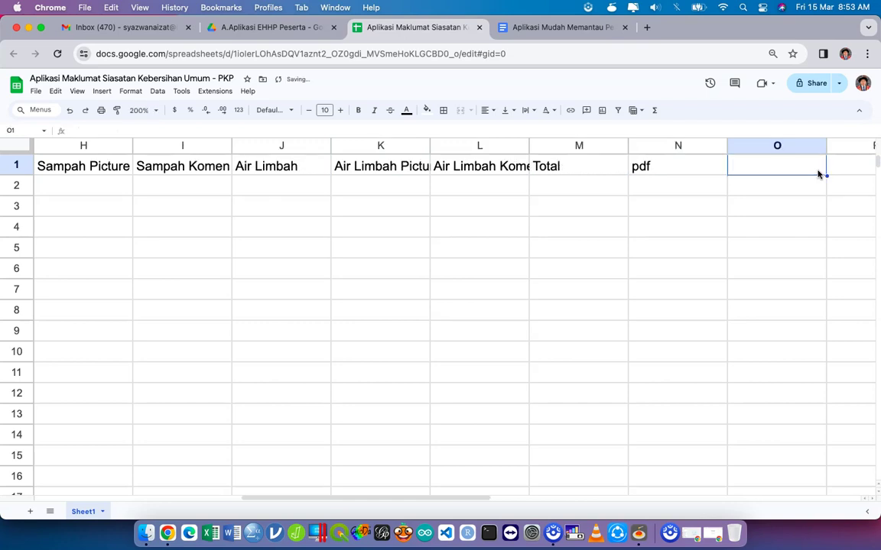
Step: Look back over all the row 1 headers from "pdf" to "id" in cell A1
{"action": "key", "text": "Return"}
{"action": "key", "text": "Left"}
{"action": "key", "text": "Right"}
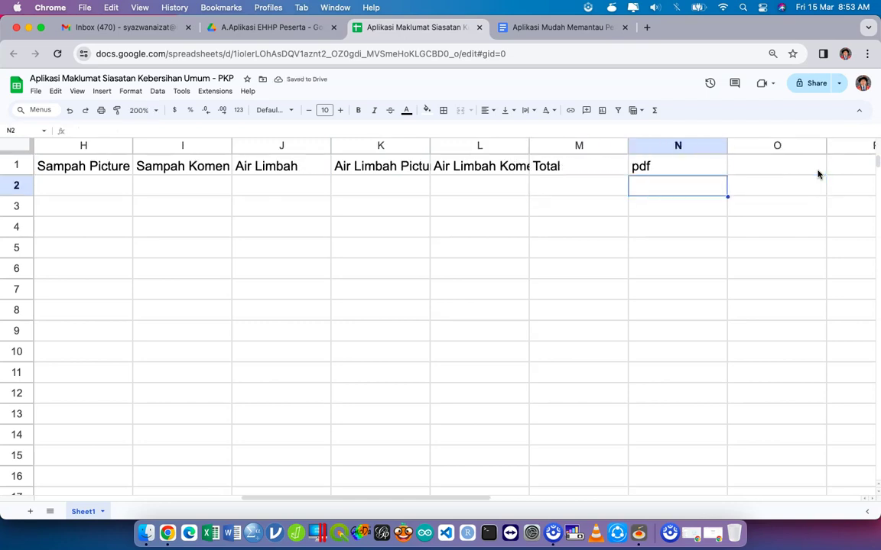
{"action": "key", "text": "Up"}
{"action": "key", "text": "Left"}
{"action": "key", "text": "Left"}
{"action": "key", "text": "Left"}
{"action": "key", "text": "Left"}
{"action": "key", "text": "Left"}
{"action": "key", "text": "Left"}
{"action": "key", "text": "Left"}
{"action": "key", "text": "Left"}
{"action": "key", "text": "Left"}
{"action": "key", "text": "Left"}
{"action": "key", "text": "Left"}
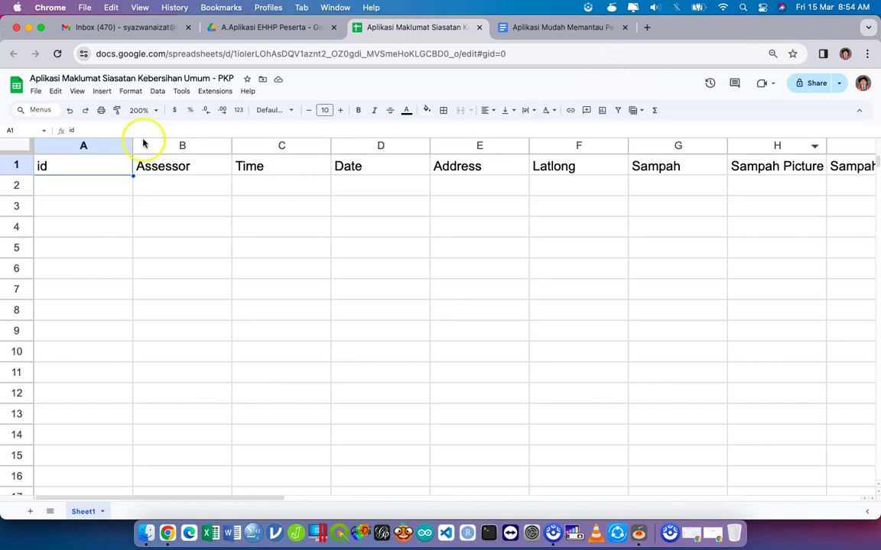
Step: Fit the widths of the "id" and "Assessor" columns to their header text
{"action": "left_click", "coordinate": [16, 165]}
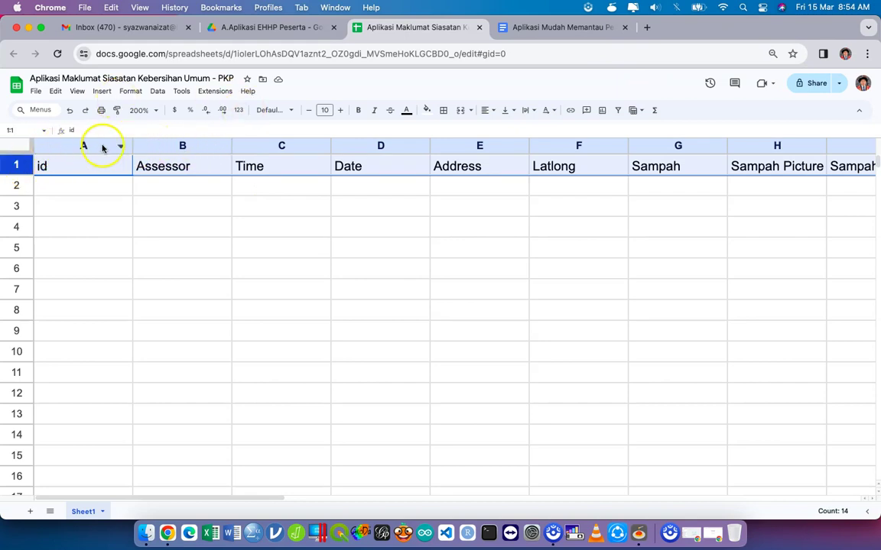
{"action": "left_click_drag", "start_coordinate": [132, 145], "coordinate": [120, 145]}
{"action": "left_click_drag", "start_coordinate": [31, 148], "coordinate": [31, 142]}
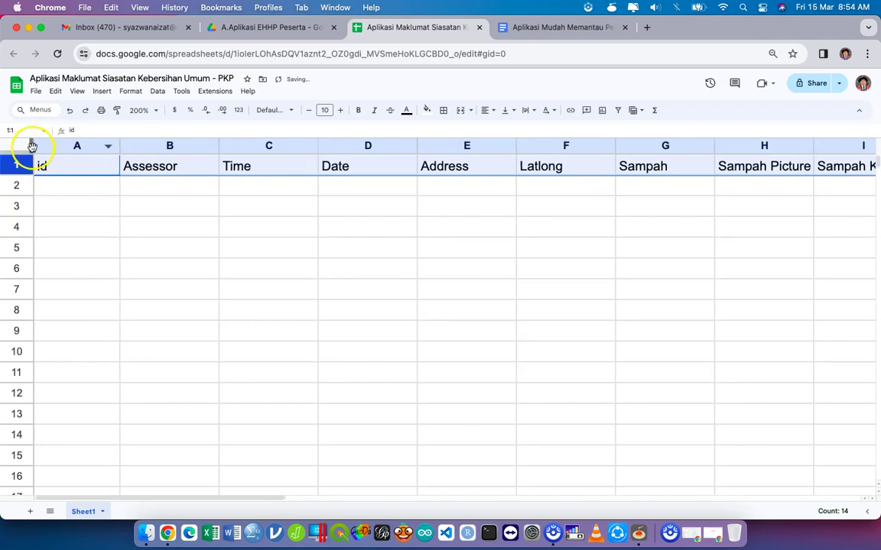
{"action": "double_click", "coordinate": [119, 145]}
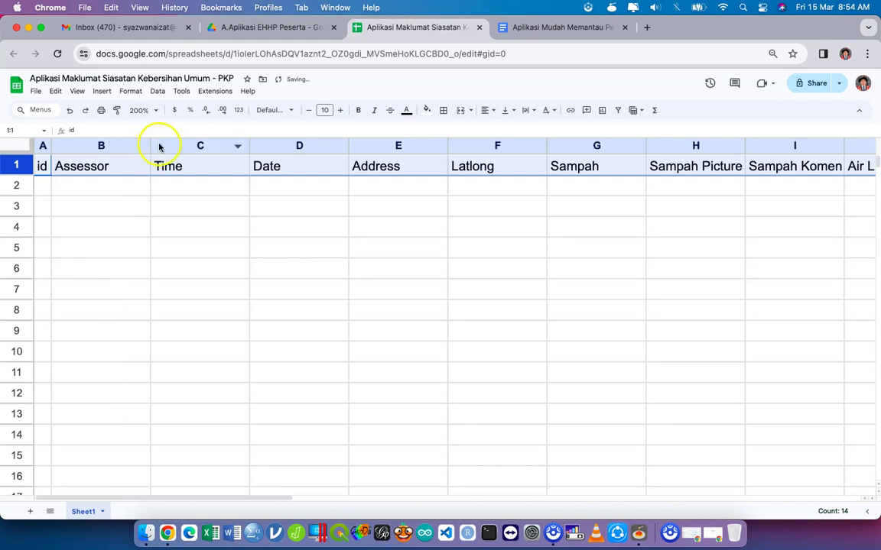
{"action": "double_click", "coordinate": [150, 145]}
{"action": "left_click", "coordinate": [258, 209]}
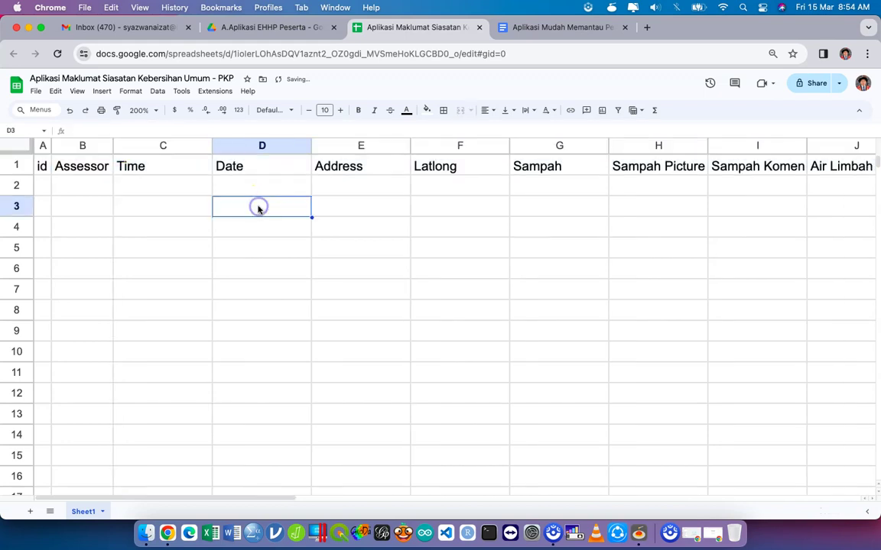